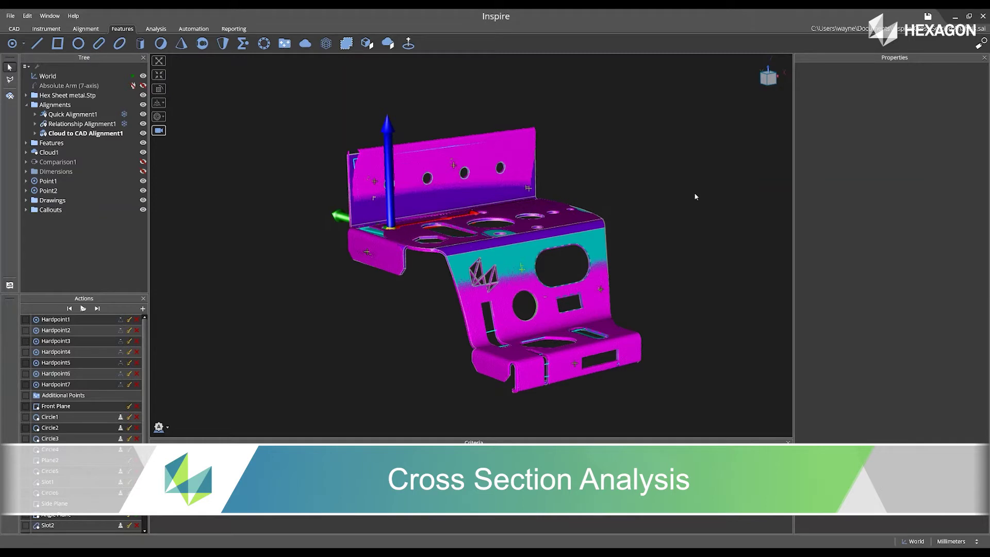
- Create a cross section analysis with the CAD model as nominal and Cloud1 as actual
{"action": "left_click", "coordinate": [155, 30]}
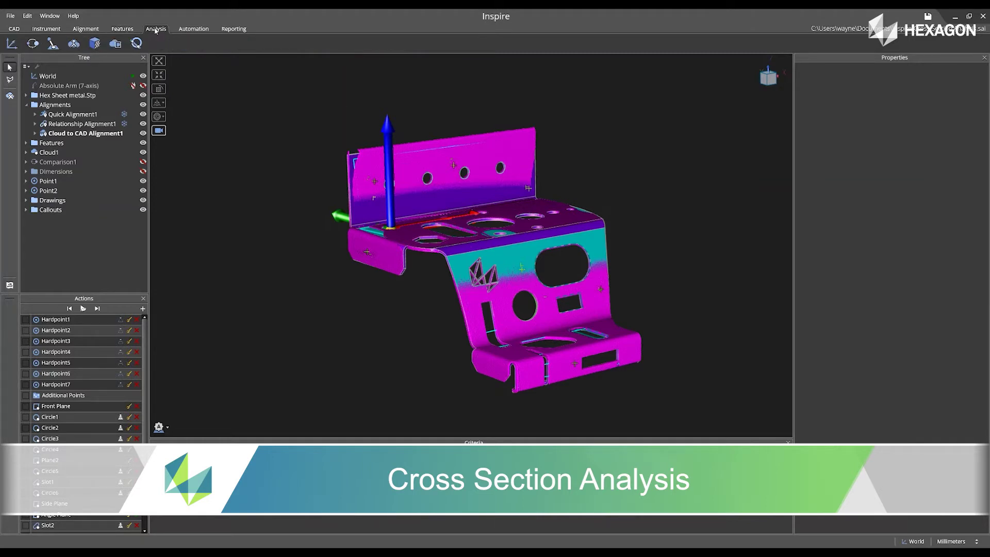
{"action": "left_click", "coordinate": [96, 45]}
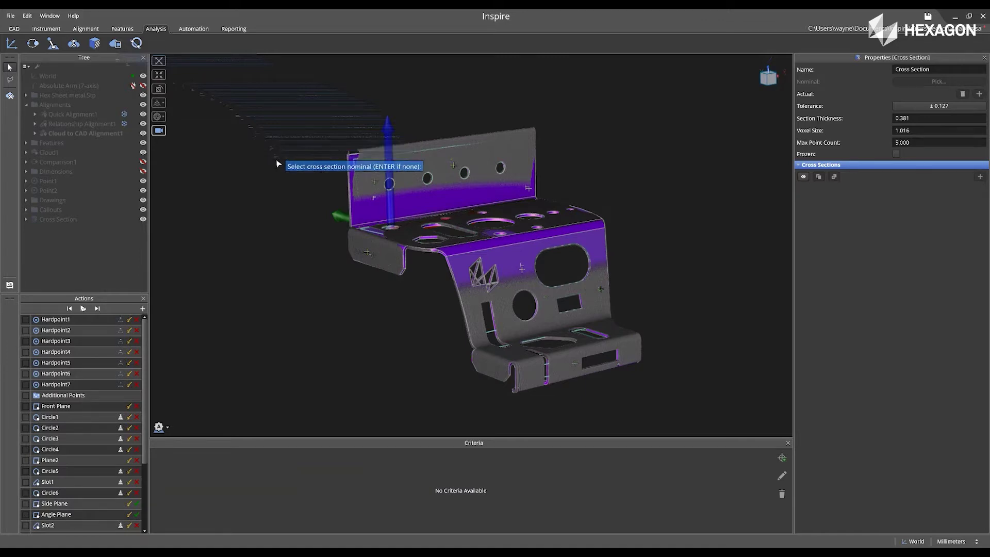
{"action": "left_click", "coordinate": [366, 219]}
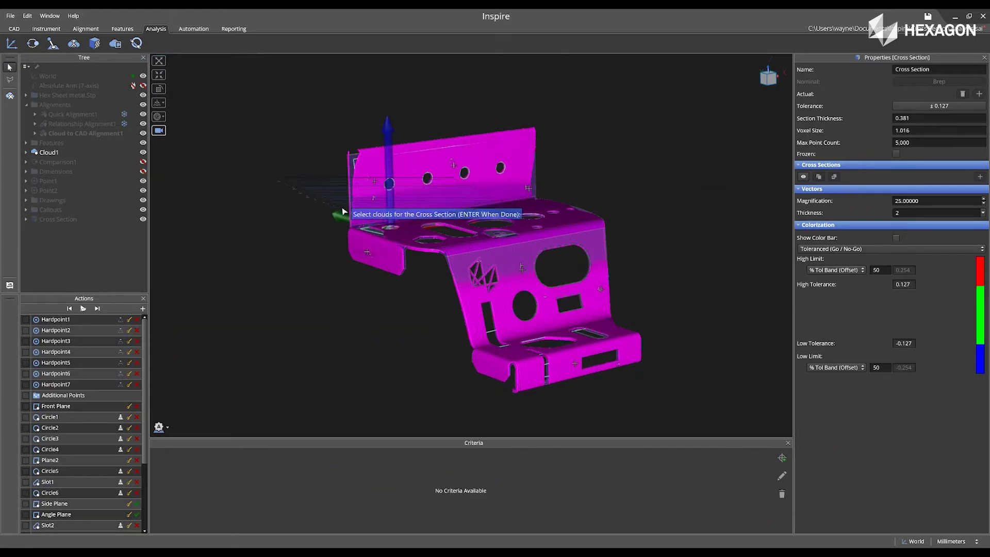
{"action": "left_click", "coordinate": [361, 213]}
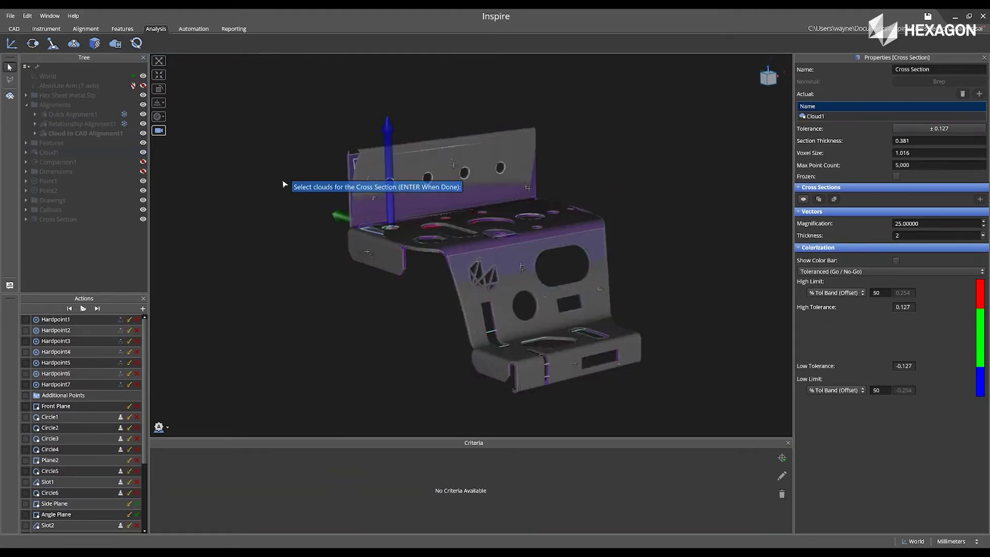
{"action": "key", "text": "Return"}
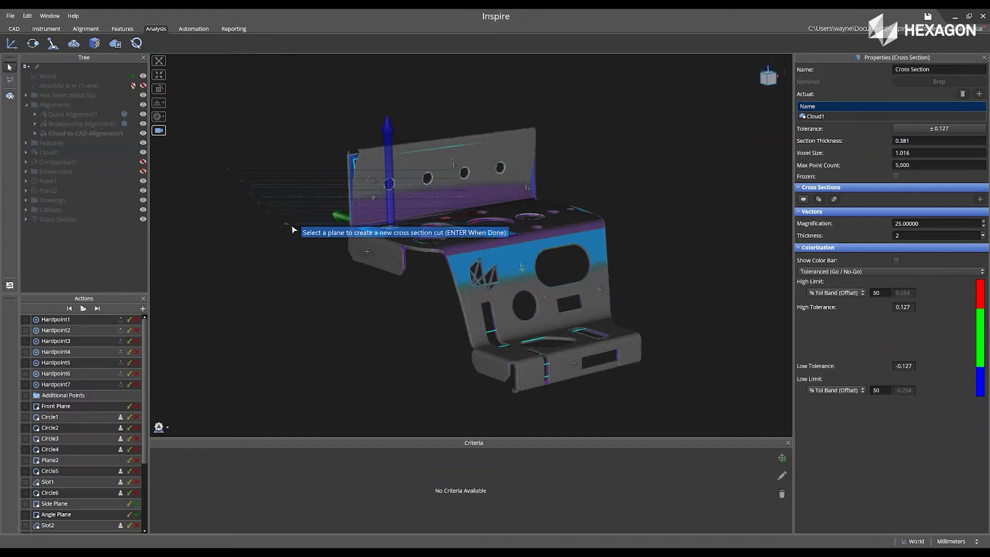
- Cut Section1–Section3 at Front Plane, Plane2 and Side Plane and compute their deviations
{"action": "left_click", "coordinate": [362, 214]}
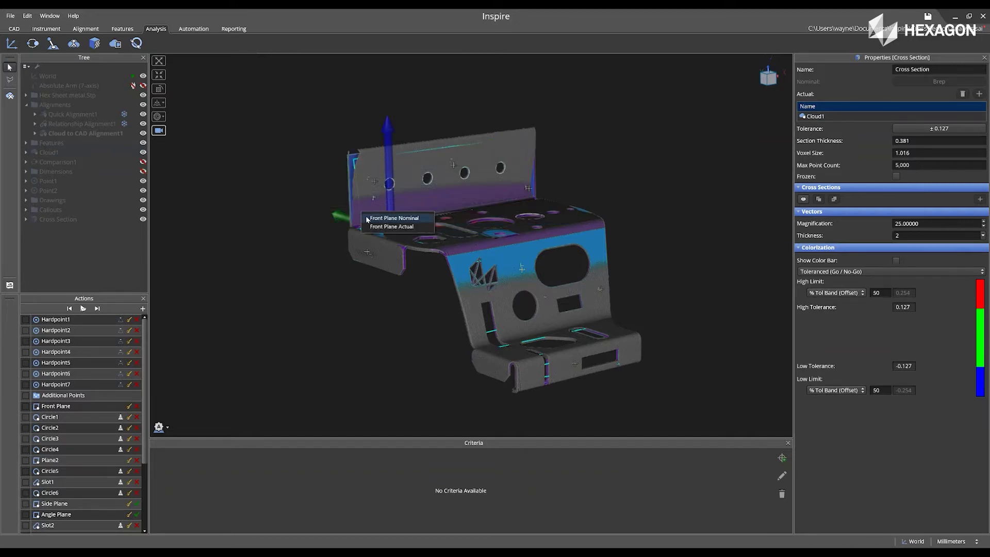
{"action": "left_click", "coordinate": [366, 216]}
{"action": "left_click", "coordinate": [390, 239]}
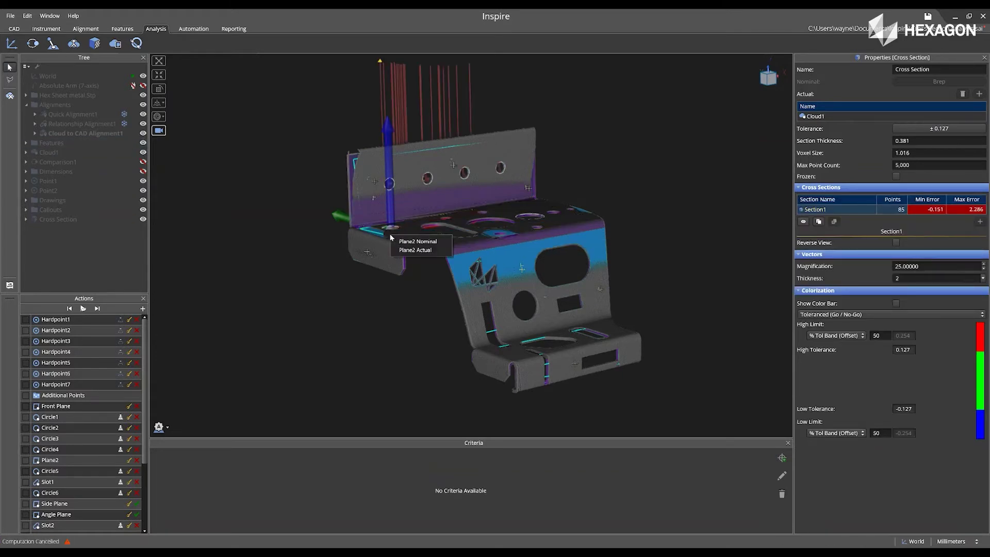
{"action": "left_click", "coordinate": [396, 241]}
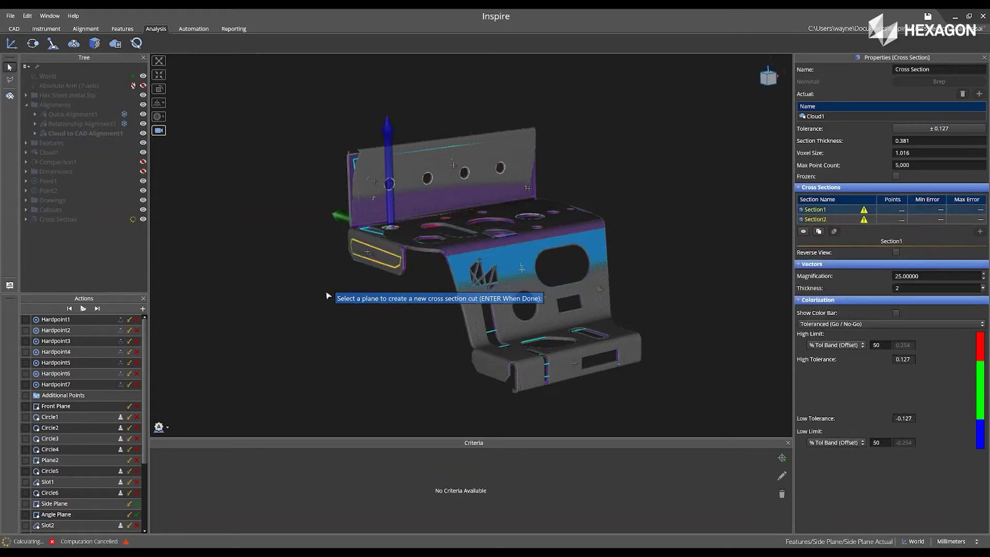
{"action": "left_click", "coordinate": [399, 267]}
{"action": "left_click", "coordinate": [413, 279]}
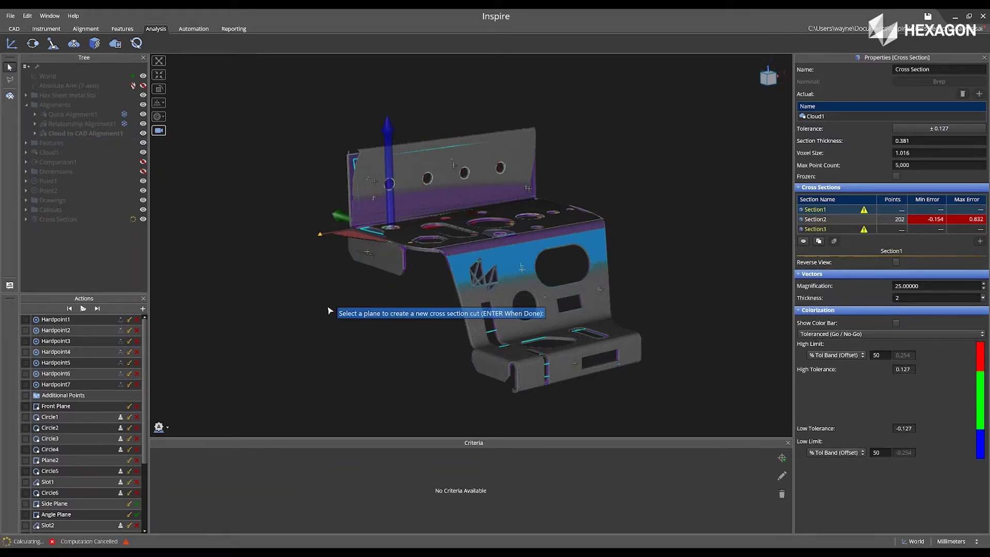
{"action": "key", "text": "Return"}
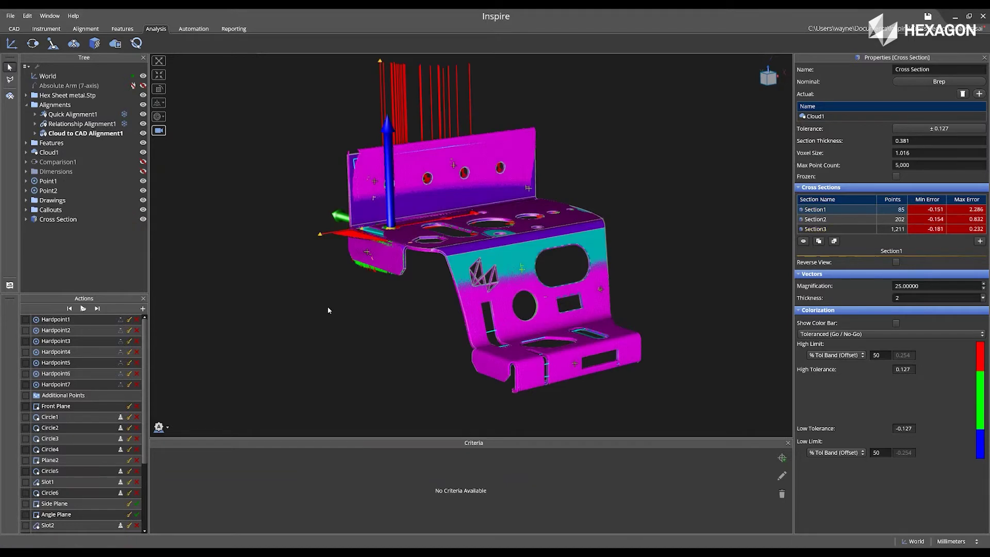
{"action": "mouse_move", "coordinate": [341, 314]}
{"action": "middle_mouse_down"}
{"action": "mouse_move", "coordinate": [398, 336]}
{"action": "mouse_move", "coordinate": [353, 330]}
{"action": "middle_mouse_up"}
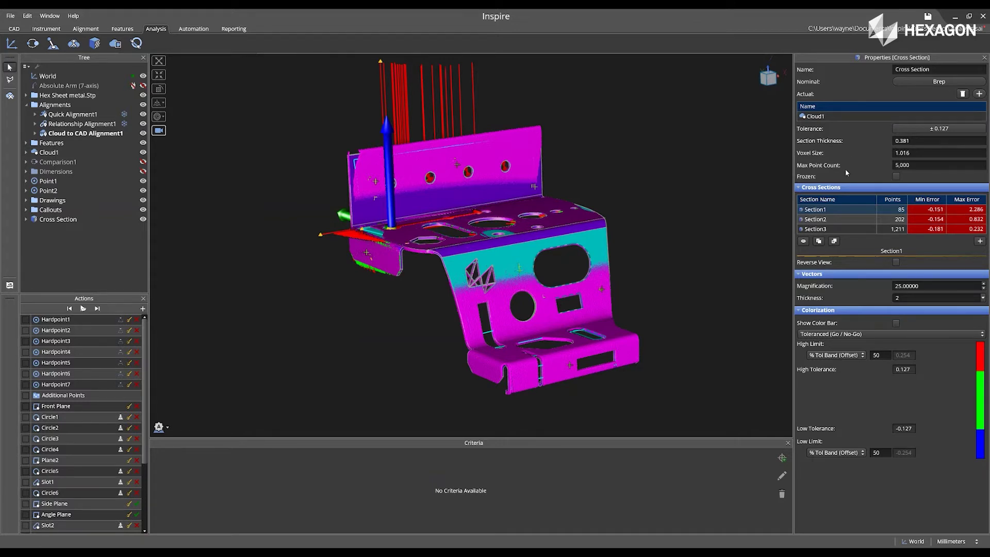
{"action": "left_click", "coordinate": [804, 244]}
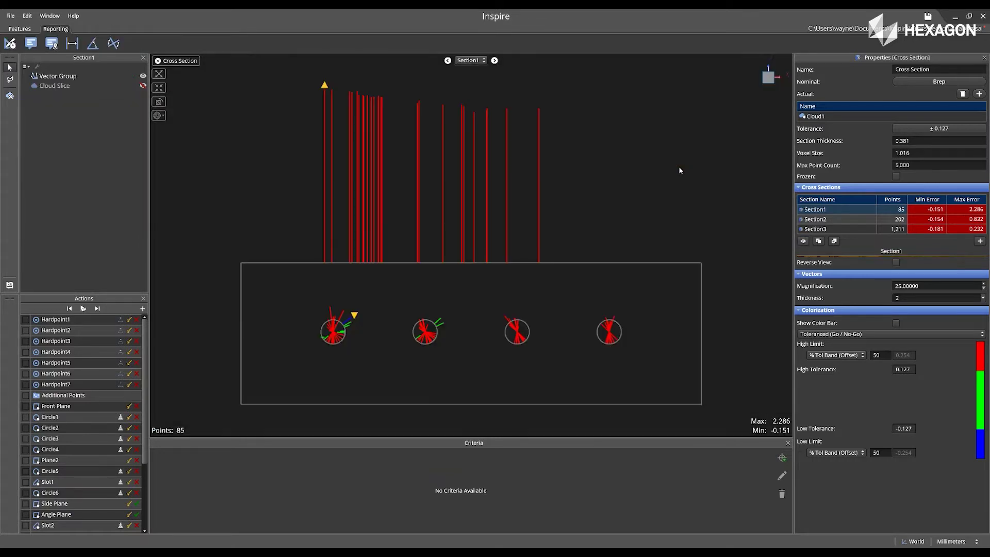
{"action": "left_click", "coordinate": [188, 61]}
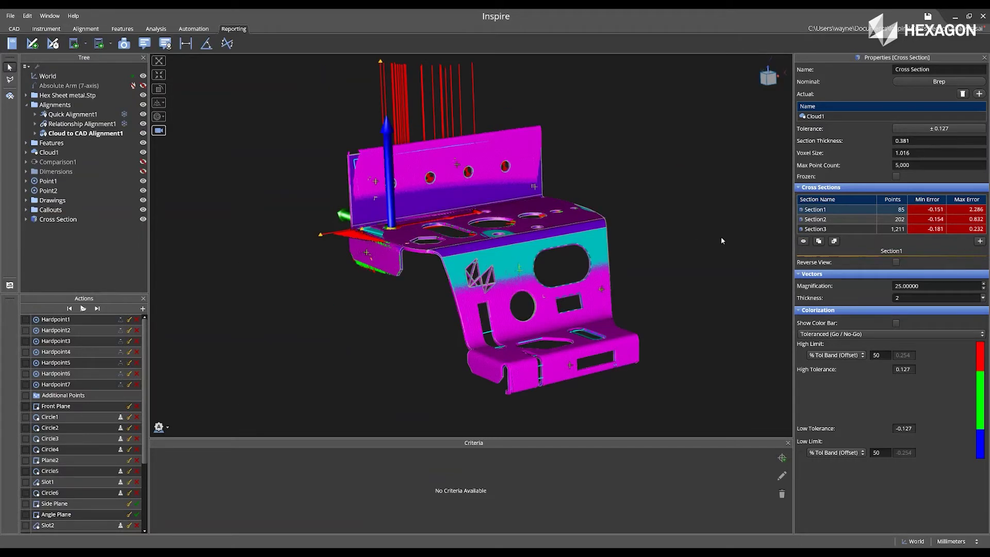
{"action": "left_click", "coordinate": [837, 219]}
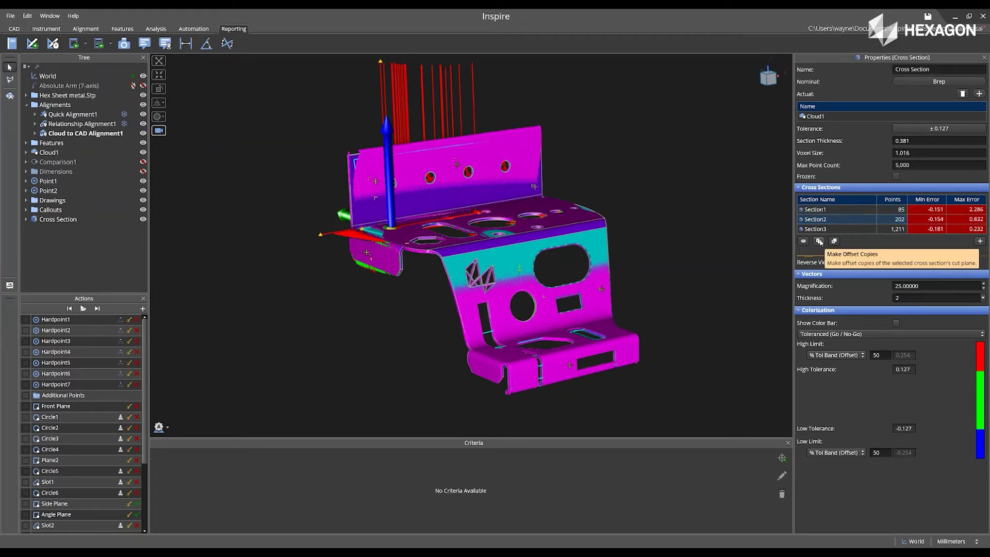
{"action": "left_click", "coordinate": [819, 230]}
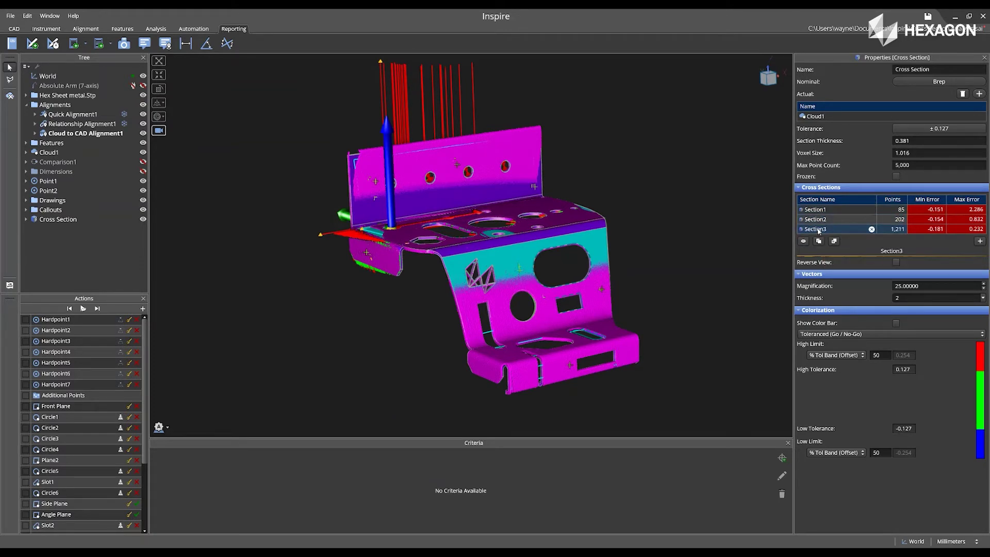
- Make three reversed offset copies of Section3 spaced 50 mm apart
{"action": "left_click", "coordinate": [819, 241]}
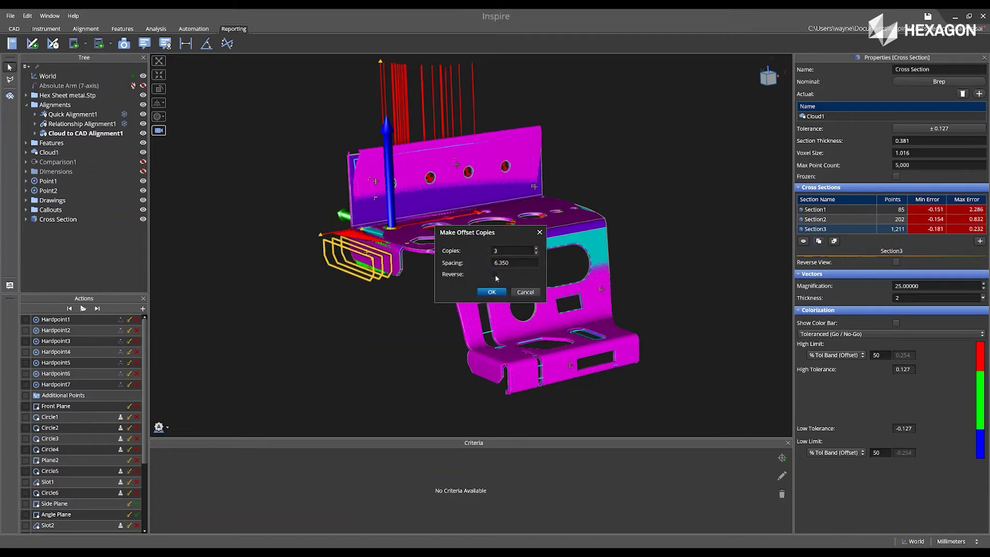
{"action": "left_click", "coordinate": [495, 274]}
{"action": "left_click_drag", "start_coordinate": [506, 232], "coordinate": [694, 241]}
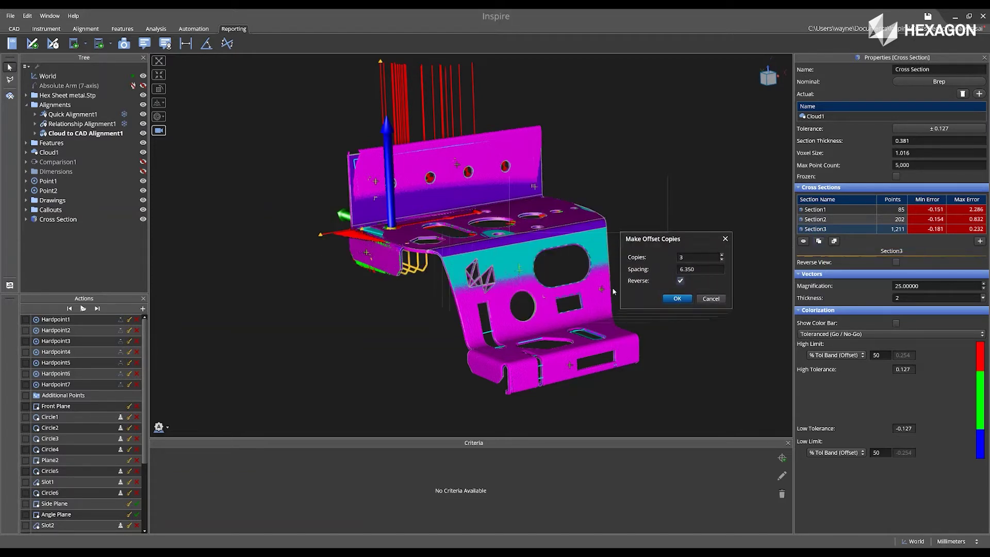
{"action": "middle_click_drag", "start_coordinate": [526, 289], "coordinate": [458, 284]}
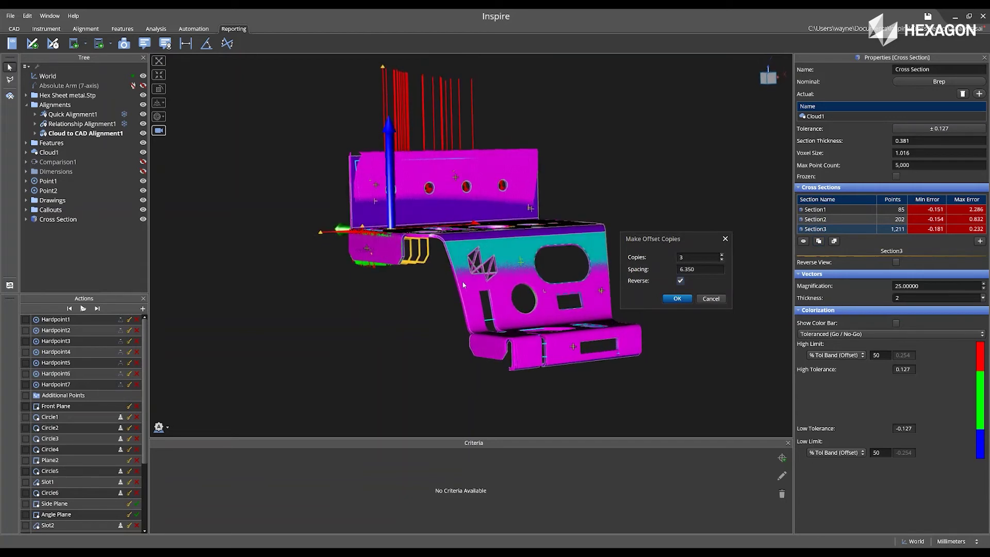
{"action": "left_click", "coordinate": [699, 270]}
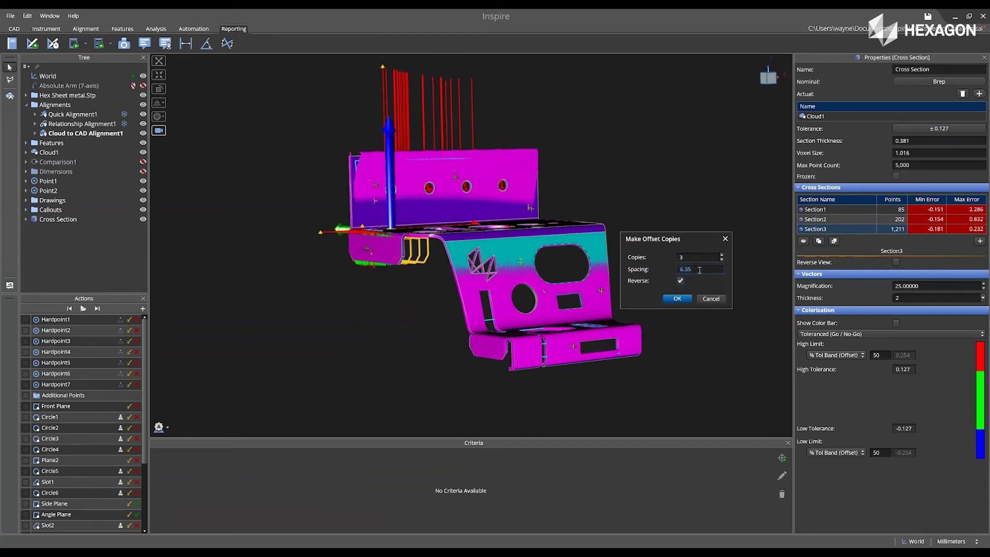
{"action": "type", "text": "50"}
{"action": "key", "text": "Tab"}
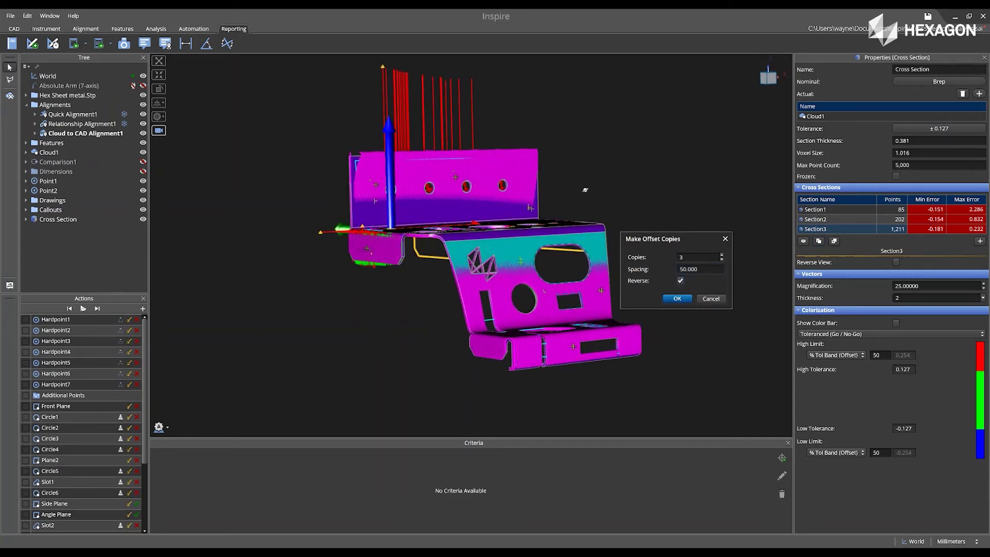
{"action": "middle_click_drag", "start_coordinate": [585, 190], "coordinate": [665, 279]}
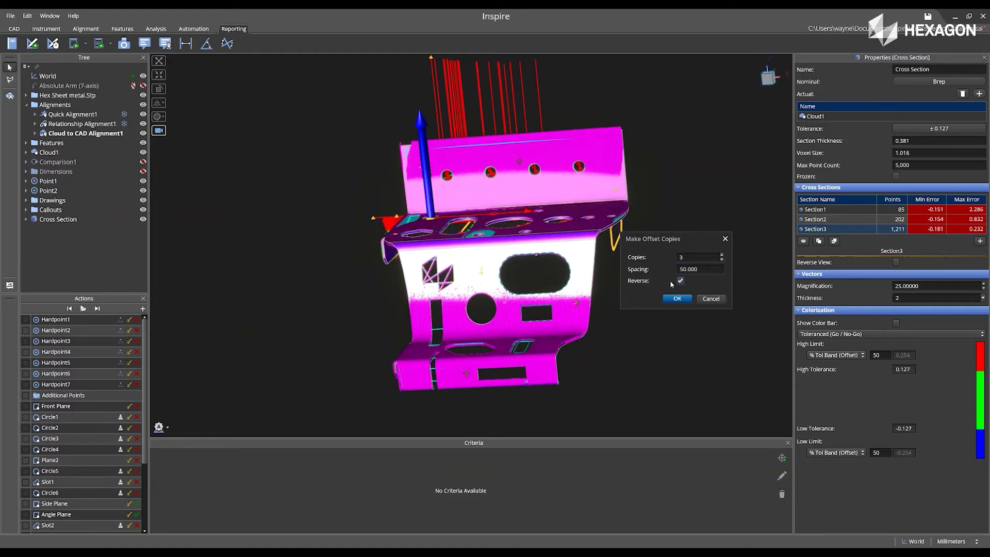
{"action": "left_click", "coordinate": [676, 299]}
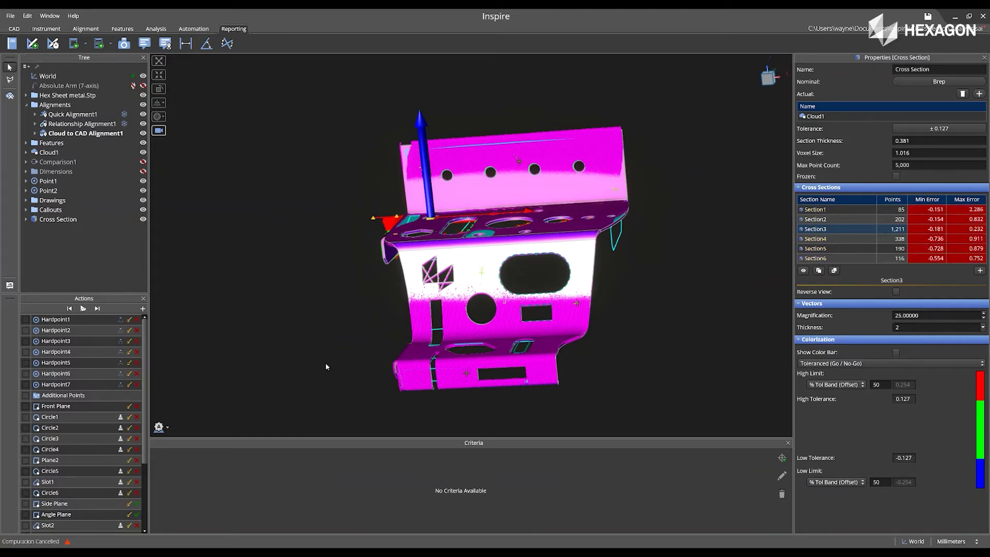
- Add Section7 as a single Z-direction cut at starting offset 10, with 1 copy
{"action": "middle_click_drag", "start_coordinate": [325, 363], "coordinate": [454, 355]}
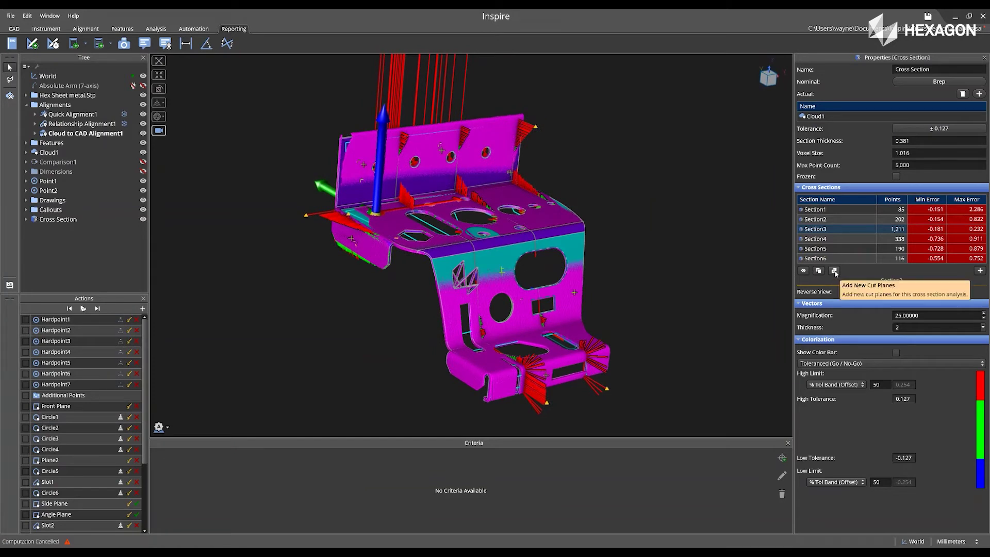
{"action": "left_click", "coordinate": [835, 271]}
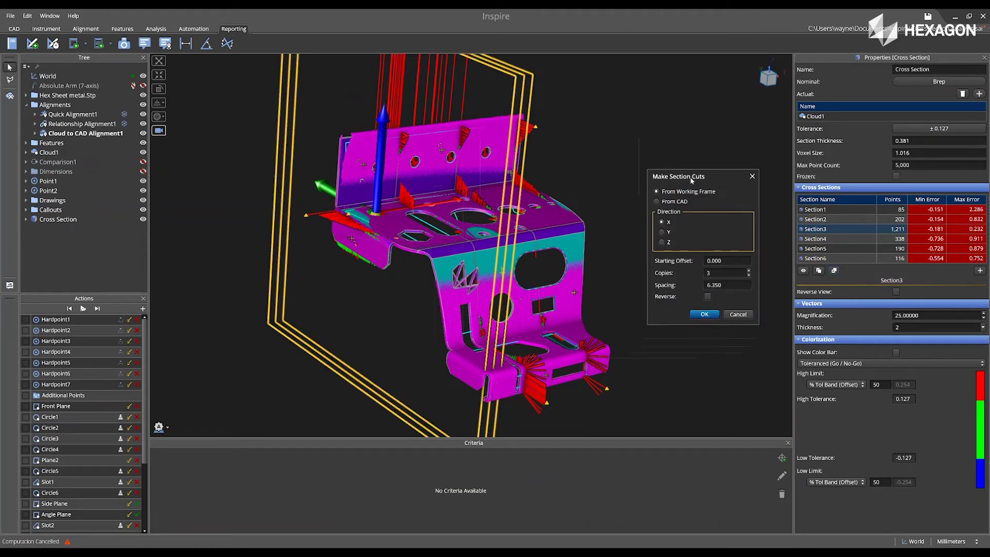
{"action": "middle_click_drag", "start_coordinate": [602, 247], "coordinate": [514, 229]}
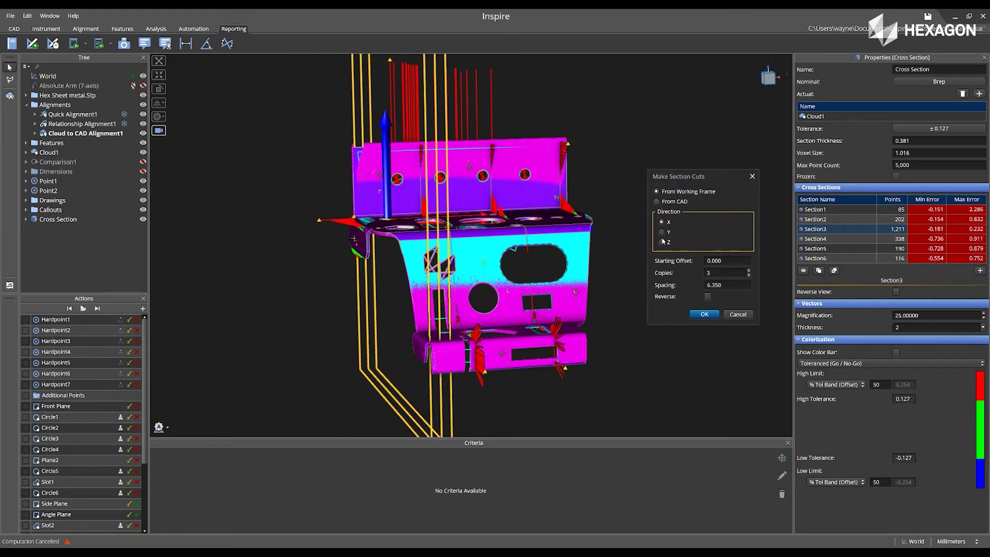
{"action": "left_click", "coordinate": [662, 233]}
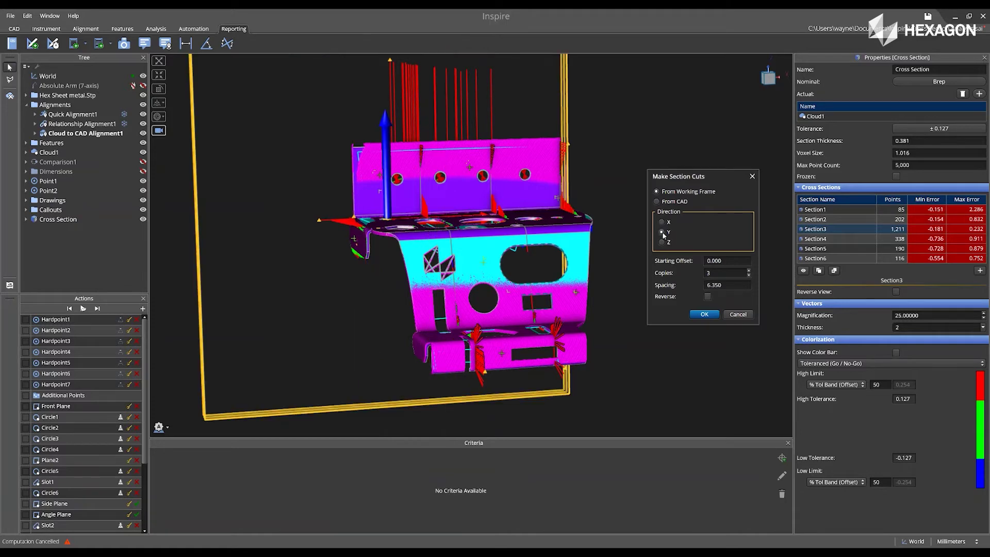
{"action": "middle_click_drag", "start_coordinate": [277, 325], "coordinate": [523, 327]}
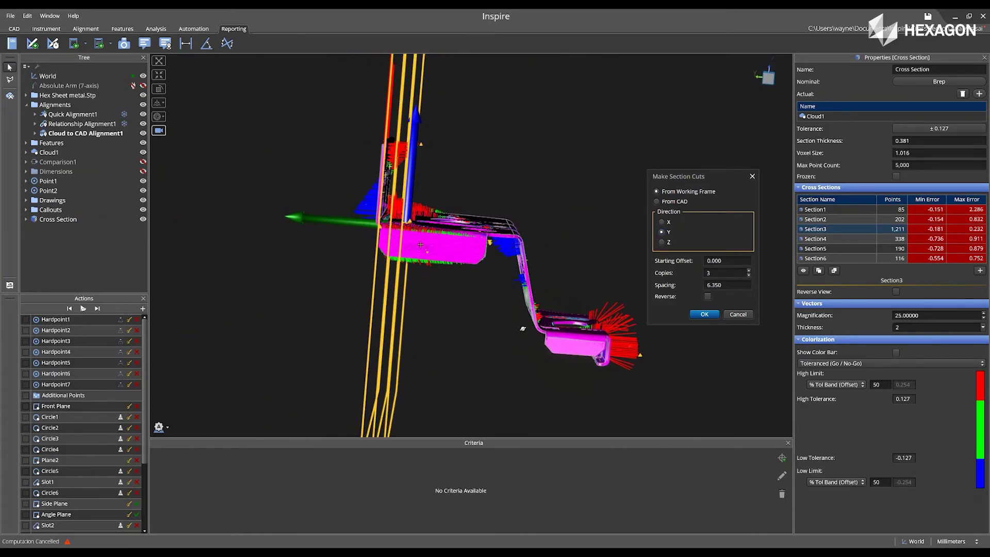
{"action": "left_click", "coordinate": [662, 242]}
{"action": "middle_click_drag", "start_coordinate": [570, 287], "coordinate": [321, 284]}
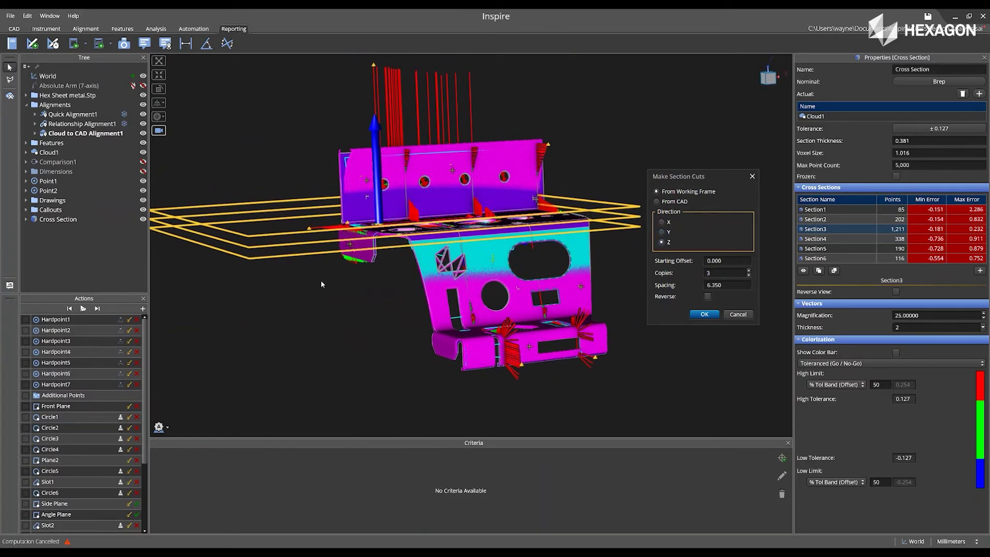
{"action": "left_click", "coordinate": [735, 261]}
{"action": "type", "text": "10"}
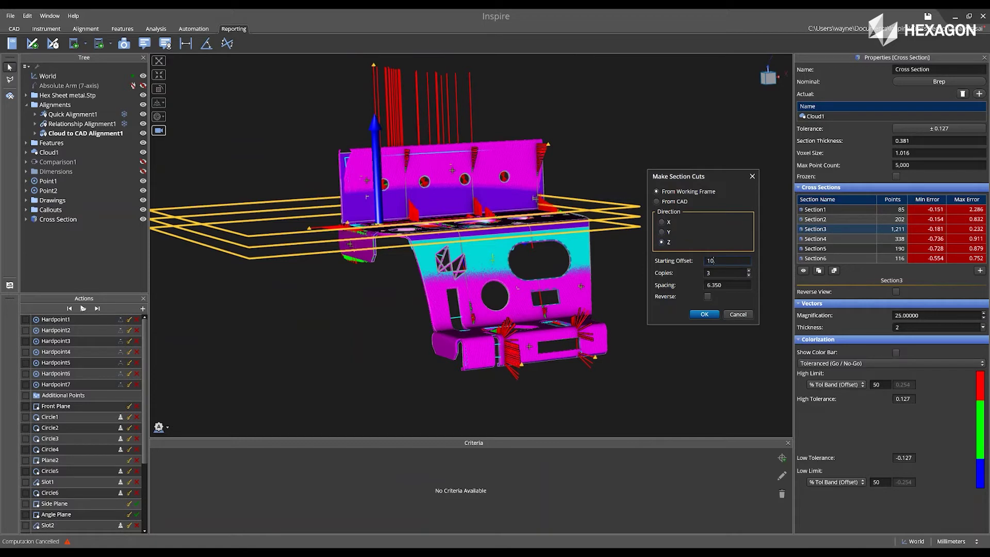
{"action": "key", "text": "Tab"}
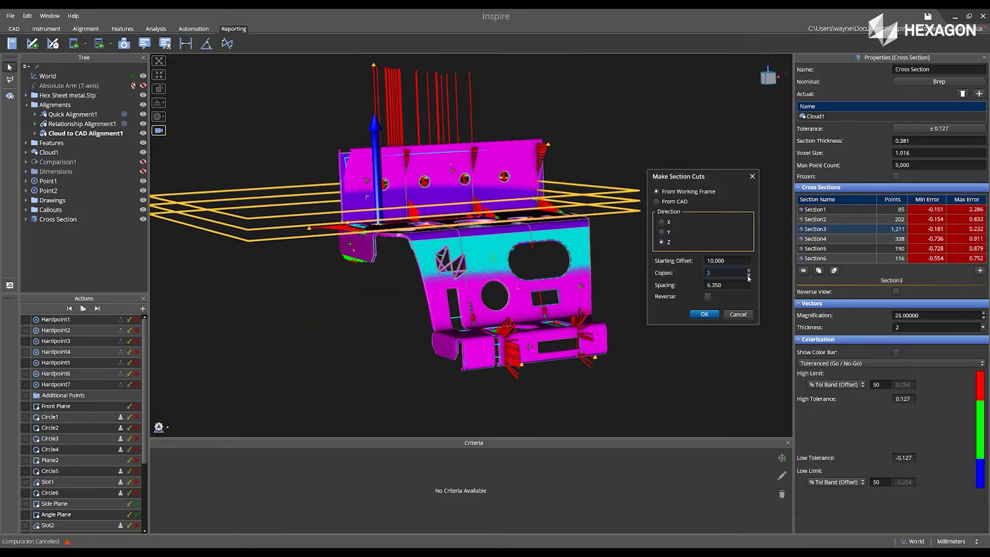
{"action": "left_click", "coordinate": [749, 275]}
{"action": "left_click", "coordinate": [749, 276]}
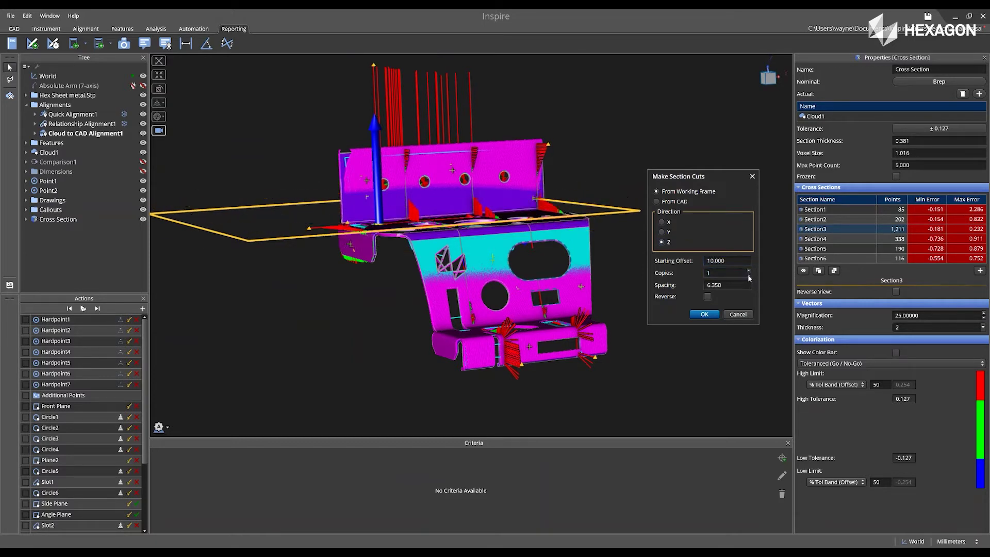
{"action": "left_click", "coordinate": [704, 315]}
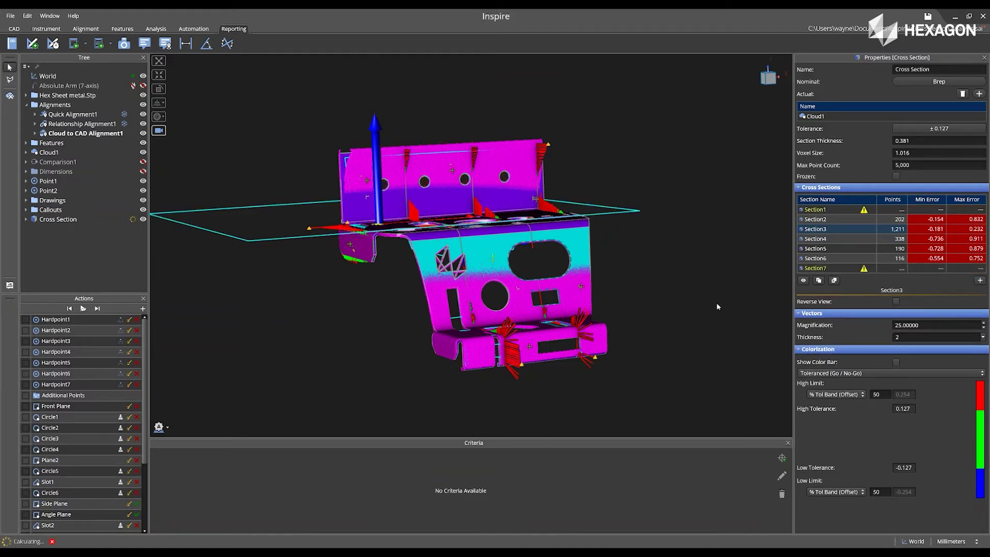
- Try vector magnification 50, then return it to 25
{"action": "left_click", "coordinate": [927, 329]}
{"action": "type", "text": "50"}
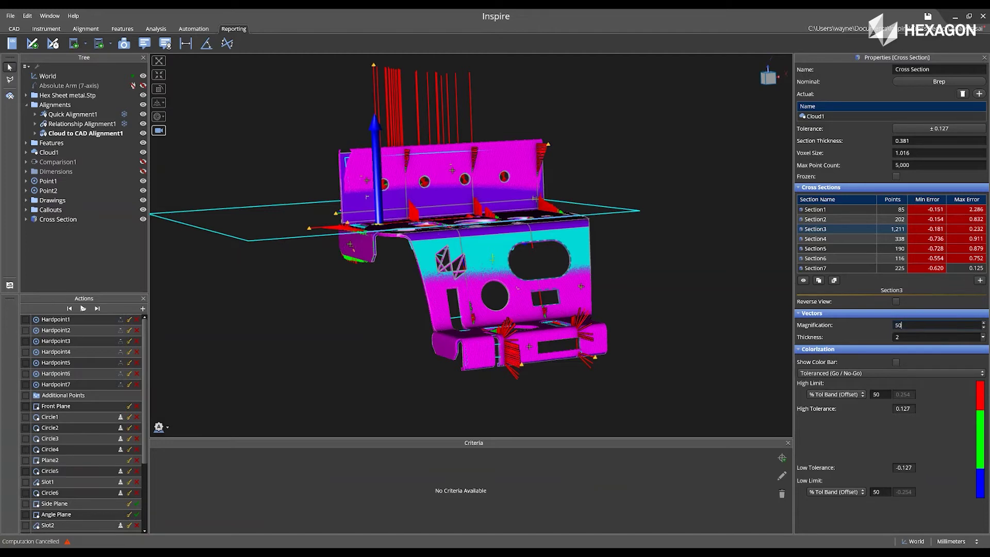
{"action": "key", "text": "Return"}
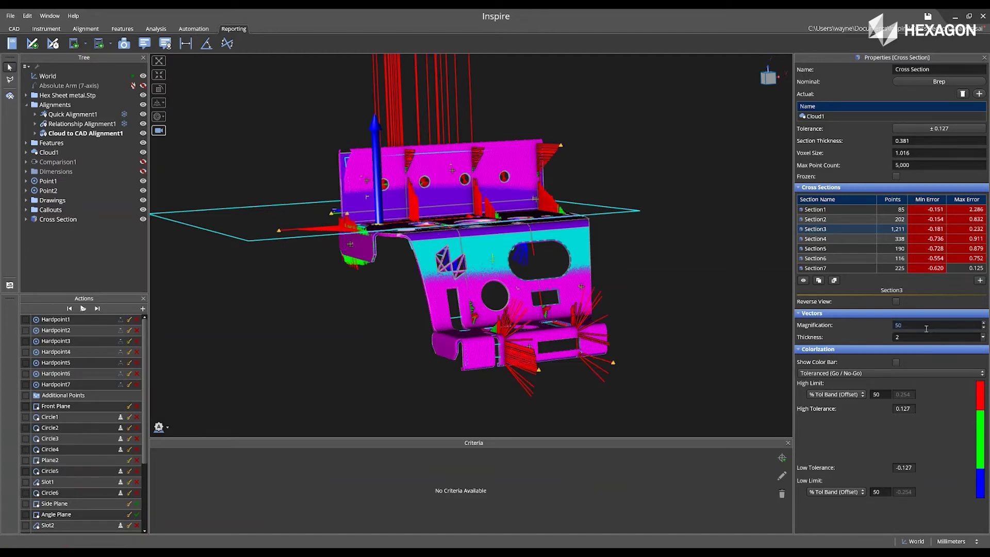
{"action": "type", "text": "25"}
{"action": "key", "text": "Return"}
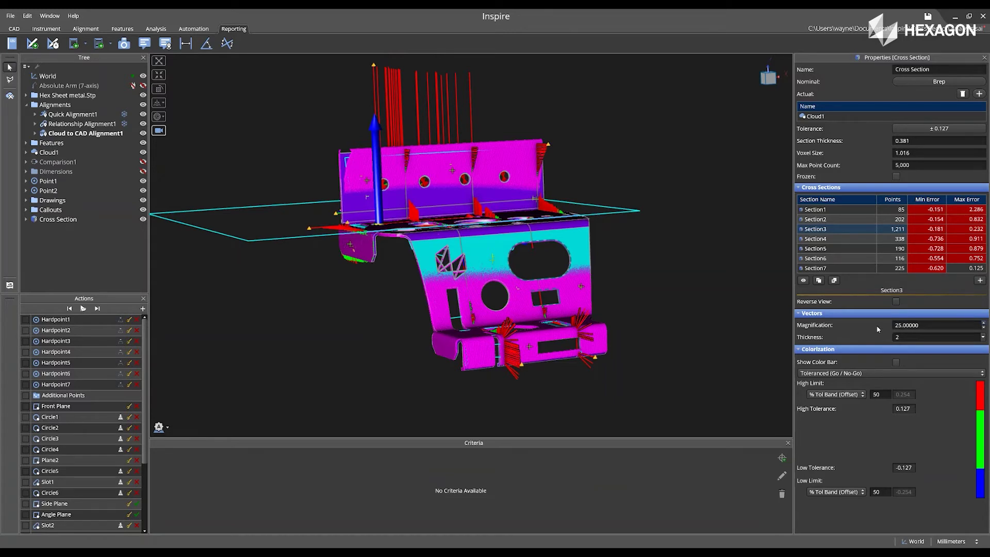
- Switch colorization to Continuous with a 0.200 high limit and select Section1
{"action": "left_click", "coordinate": [865, 373]}
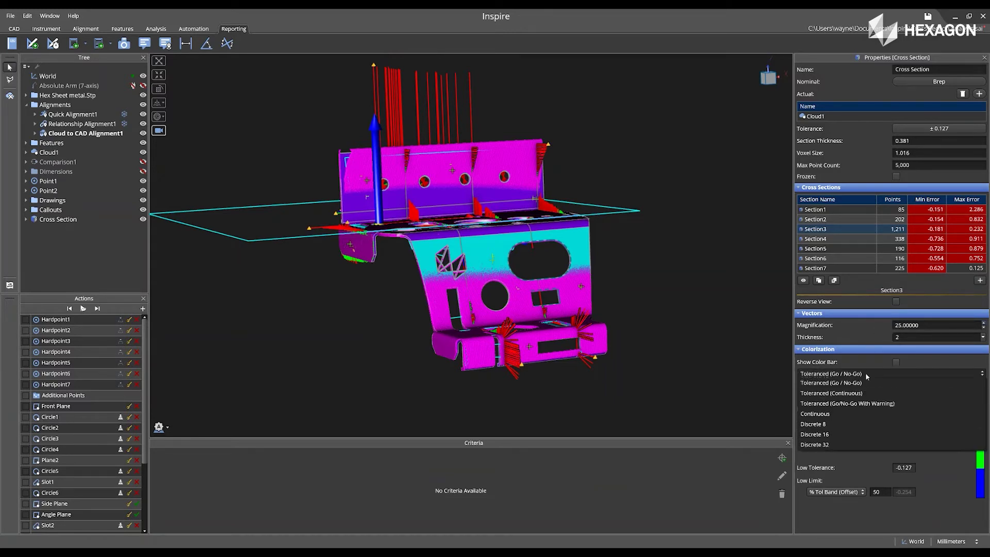
{"action": "left_click", "coordinate": [848, 416]}
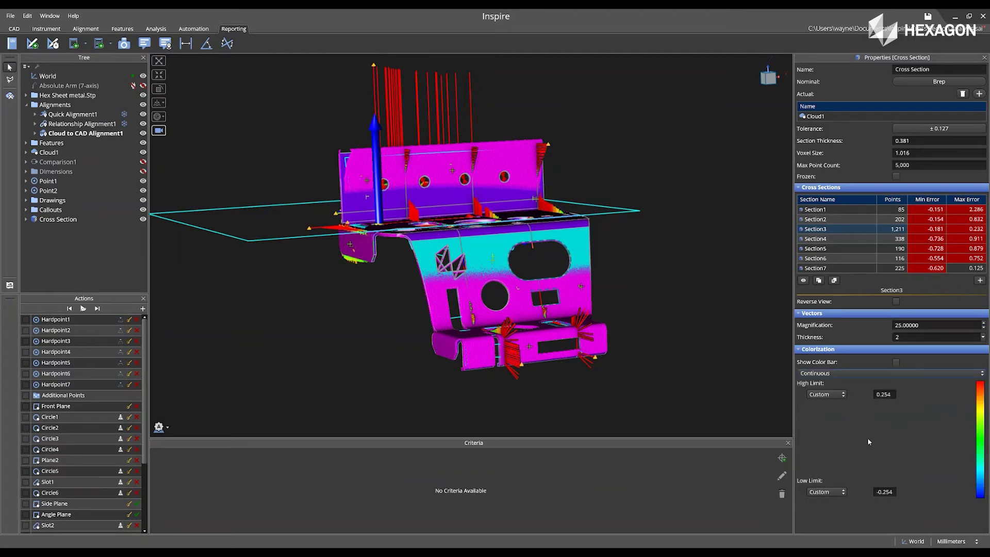
{"action": "key", "text": "BackSpace"}
{"action": "key", "text": "BackSpace"}
{"action": "key", "text": "BackSpace"}
{"action": "key", "text": "BackSpace"}
{"action": "key", "text": "BackSpace"}
{"action": "type", "text": "0.200"}
{"action": "left_click", "coordinate": [841, 209]}
- View the selected cross section, step through Section2–Section6 profiles, and settle on Section2
{"action": "left_click", "coordinate": [803, 281]}
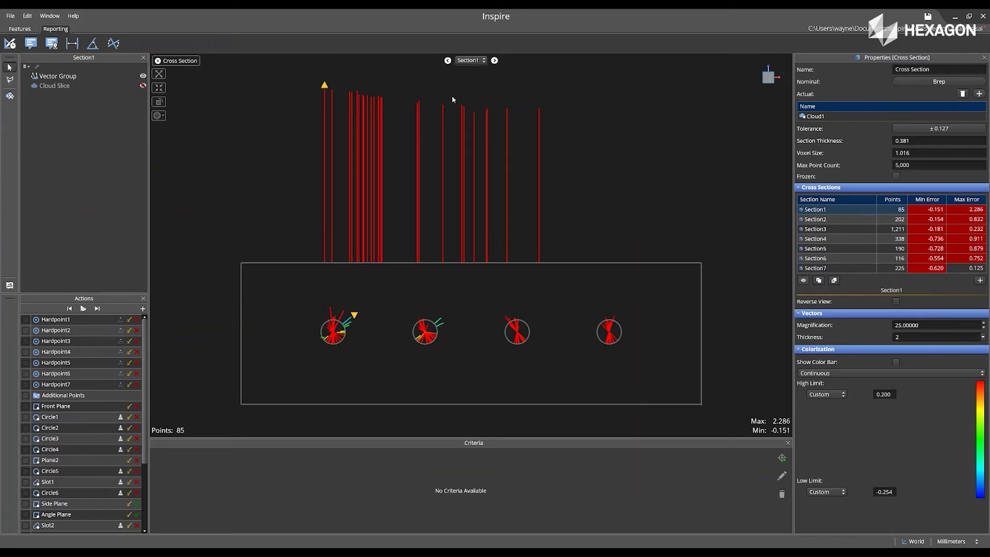
{"action": "left_click", "coordinate": [495, 61]}
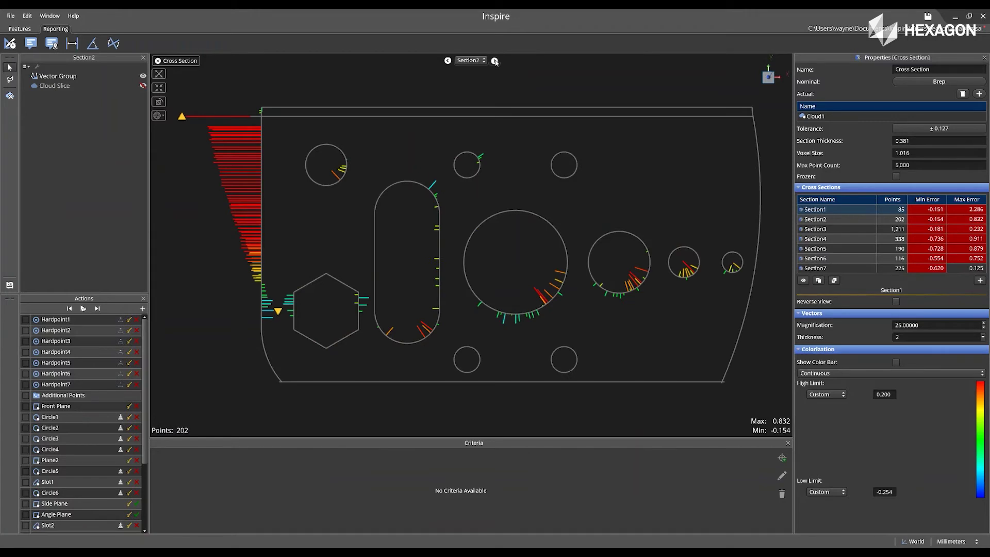
{"action": "left_click", "coordinate": [495, 61]}
{"action": "left_click", "coordinate": [494, 60]}
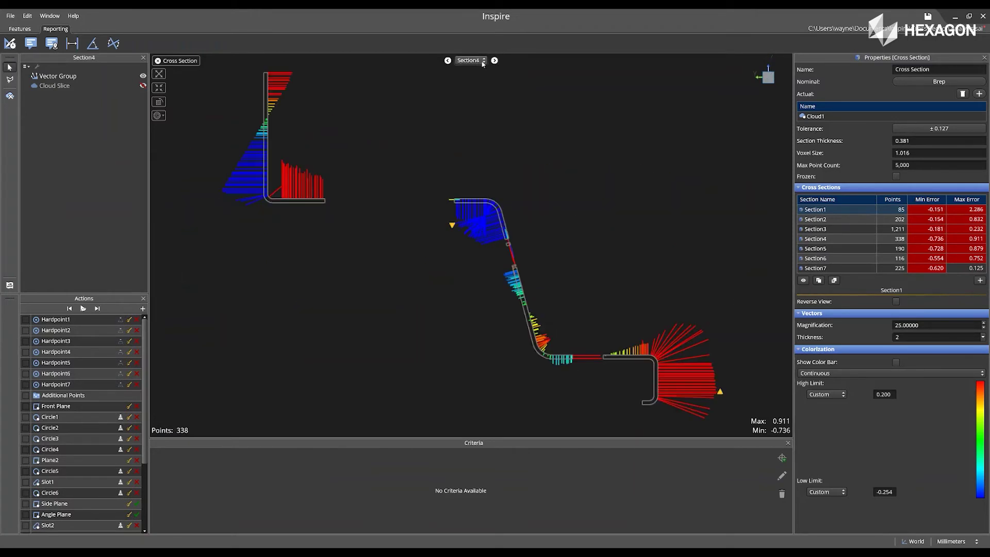
{"action": "left_click", "coordinate": [477, 61]}
{"action": "left_click", "coordinate": [478, 123]}
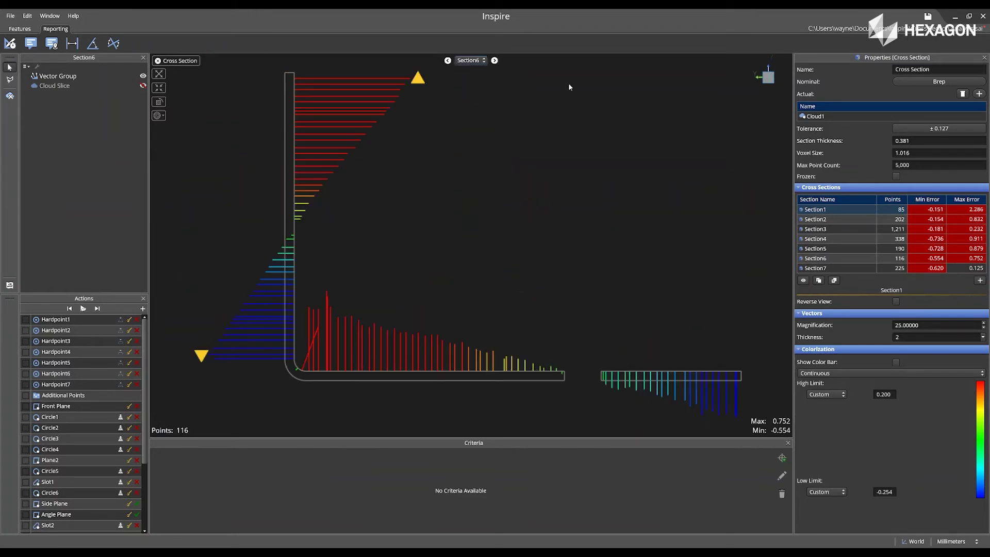
{"action": "left_click", "coordinate": [475, 61]}
{"action": "left_click", "coordinate": [479, 81]}
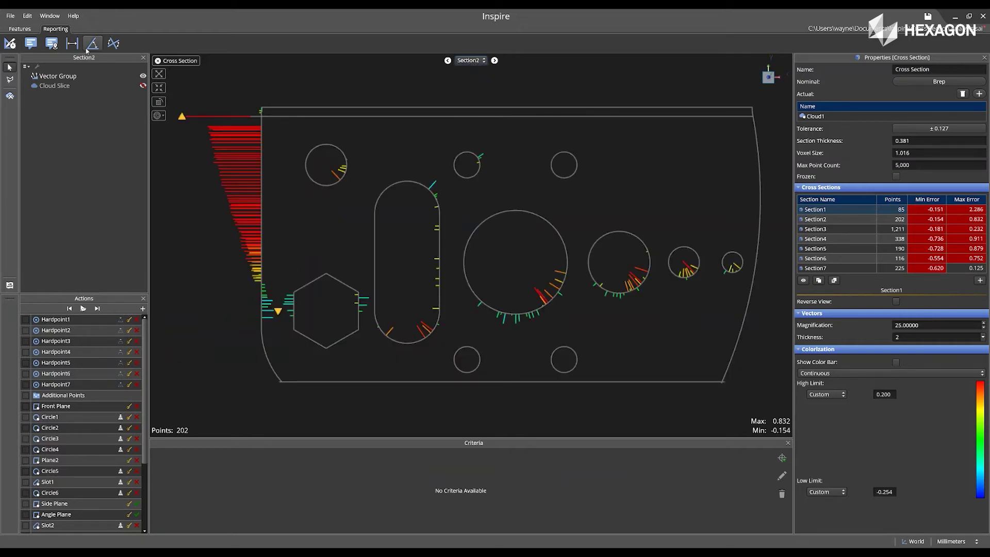
{"action": "left_click", "coordinate": [25, 31]}
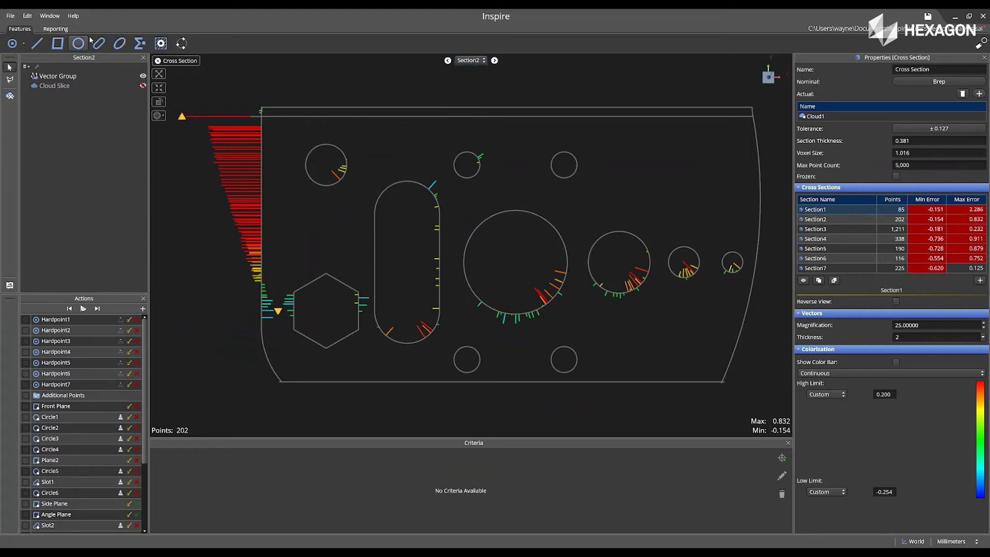
- Extract Circle1–Circle5 and Line1 from Section2's curves, then show the cloud-slice points
{"action": "left_click", "coordinate": [161, 44]}
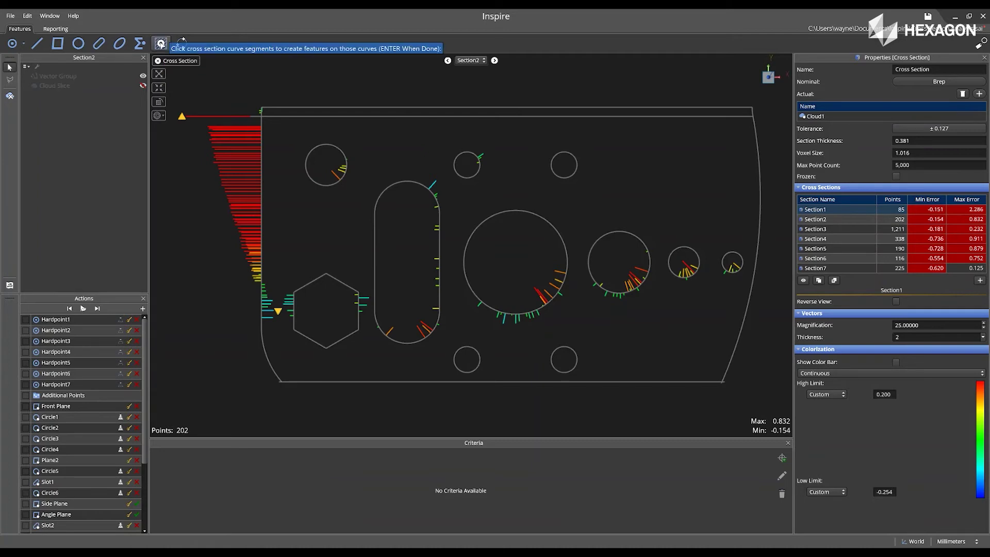
{"action": "left_click", "coordinate": [492, 221]}
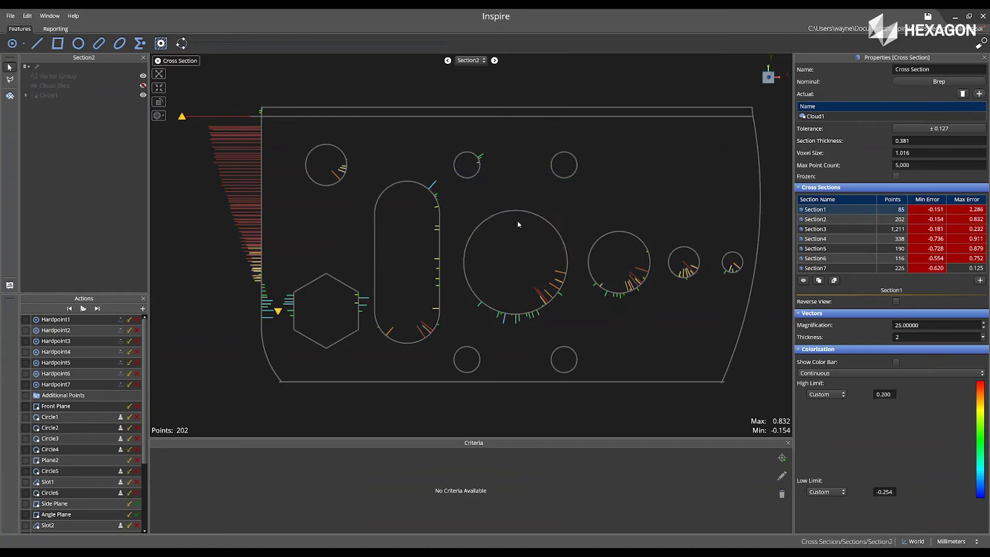
{"action": "left_click", "coordinate": [628, 238]}
{"action": "left_click", "coordinate": [696, 253]}
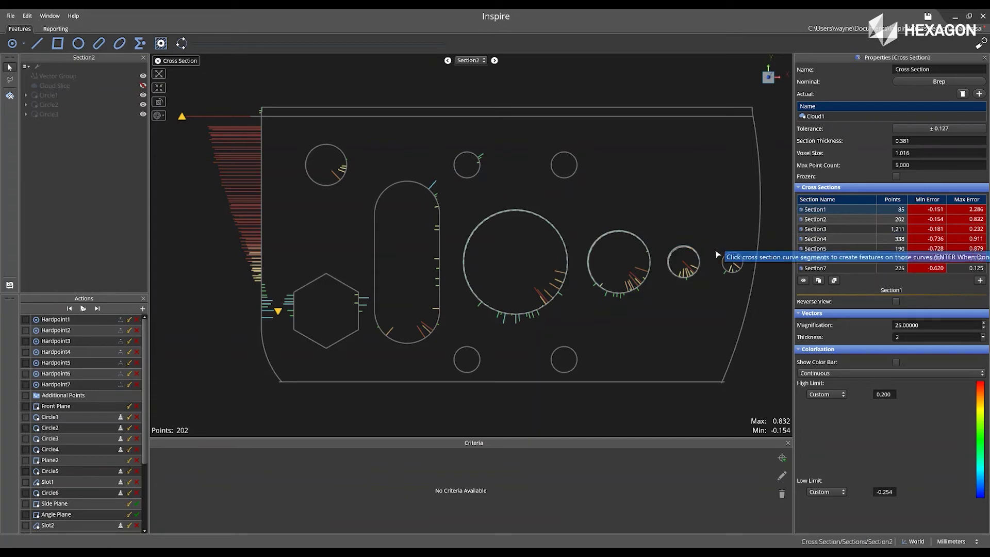
{"action": "left_click", "coordinate": [737, 256]}
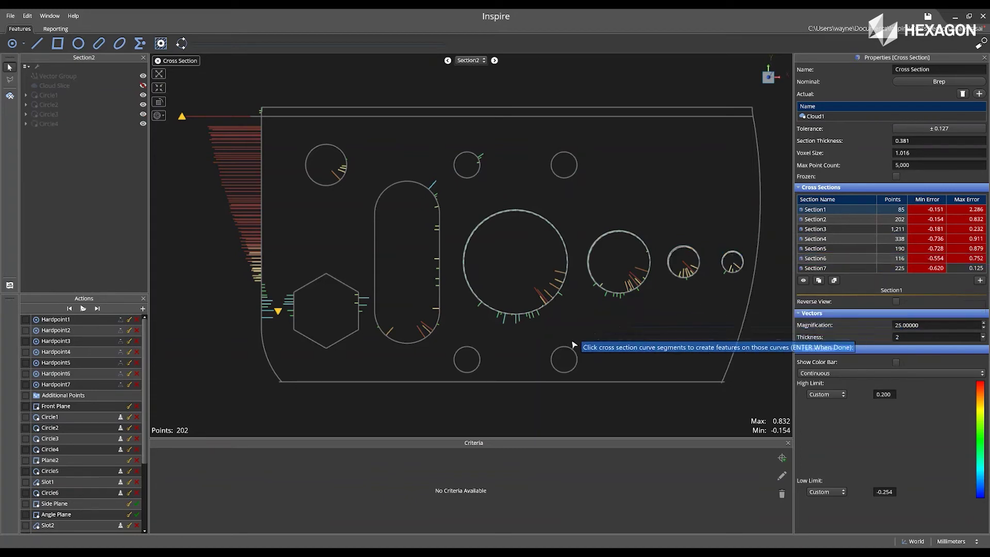
{"action": "left_click", "coordinate": [262, 232]}
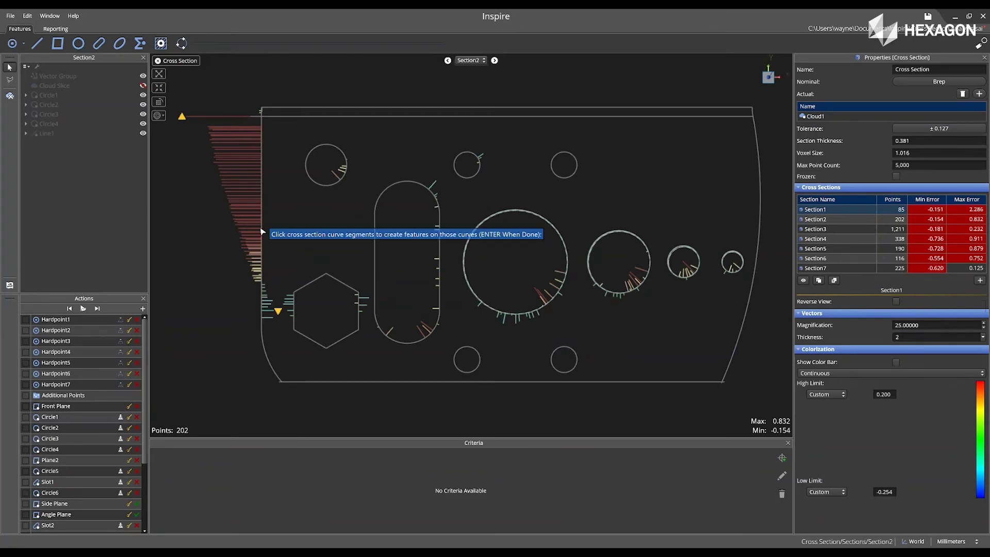
{"action": "left_click", "coordinate": [343, 178]}
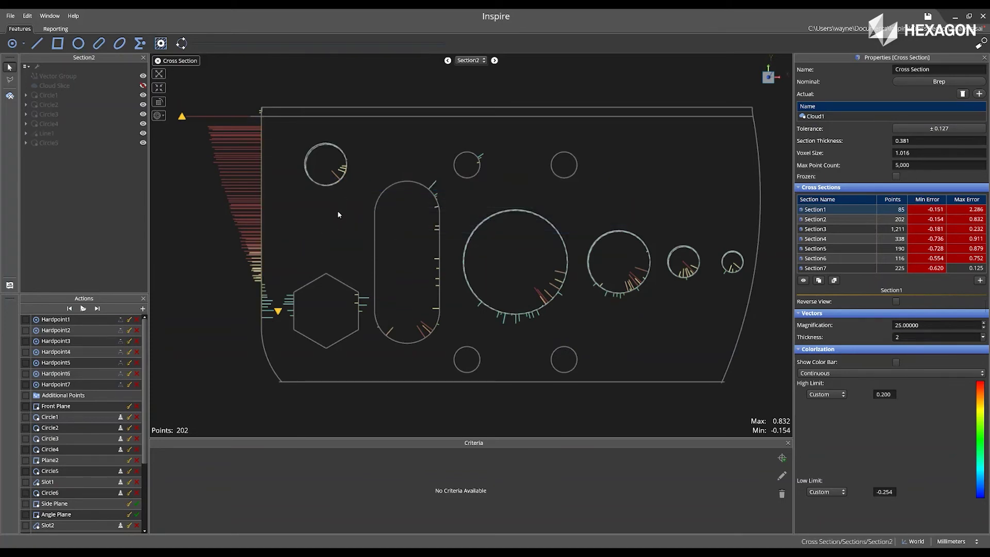
{"action": "key", "text": "Return"}
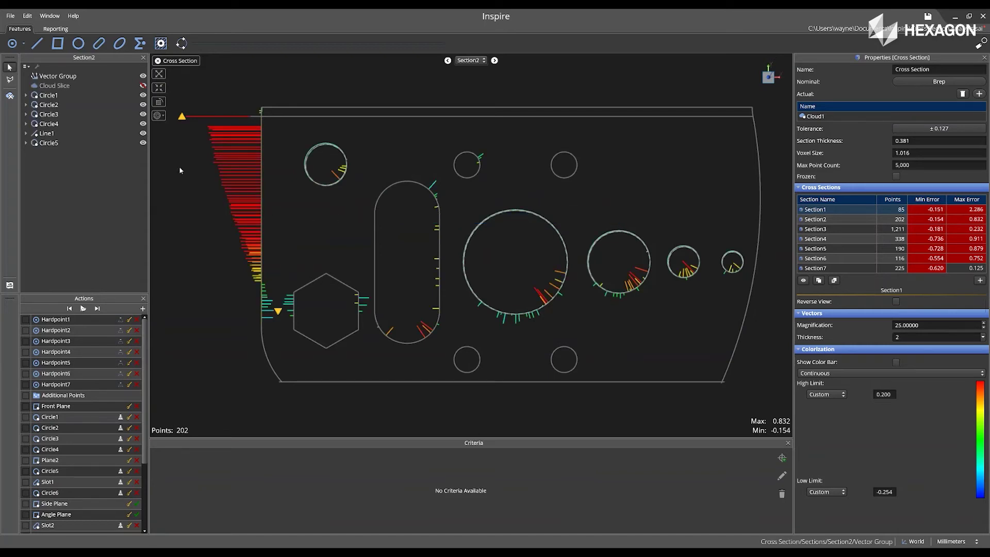
{"action": "left_click", "coordinate": [143, 86]}
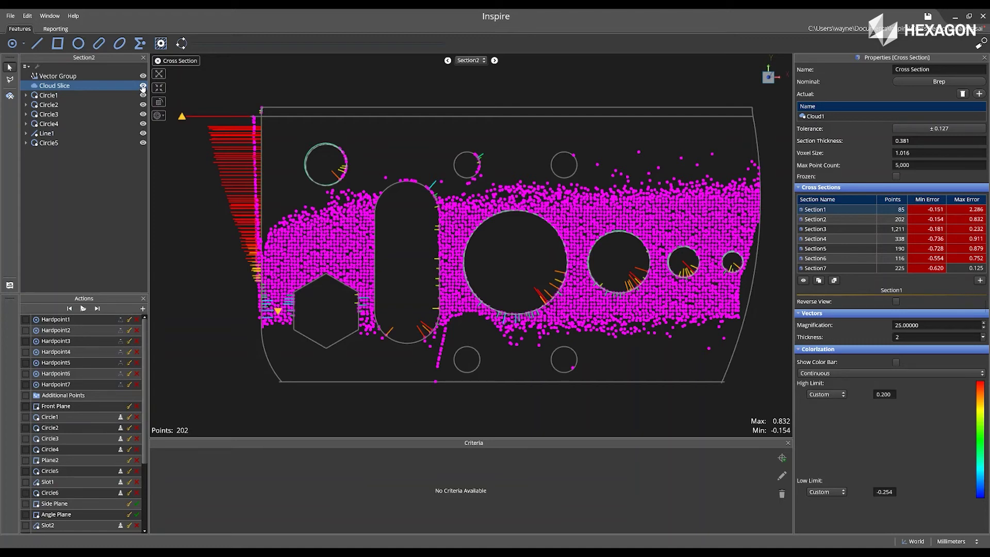
- Hide Section2's cloud-slice points again
{"action": "left_click", "coordinate": [144, 86]}
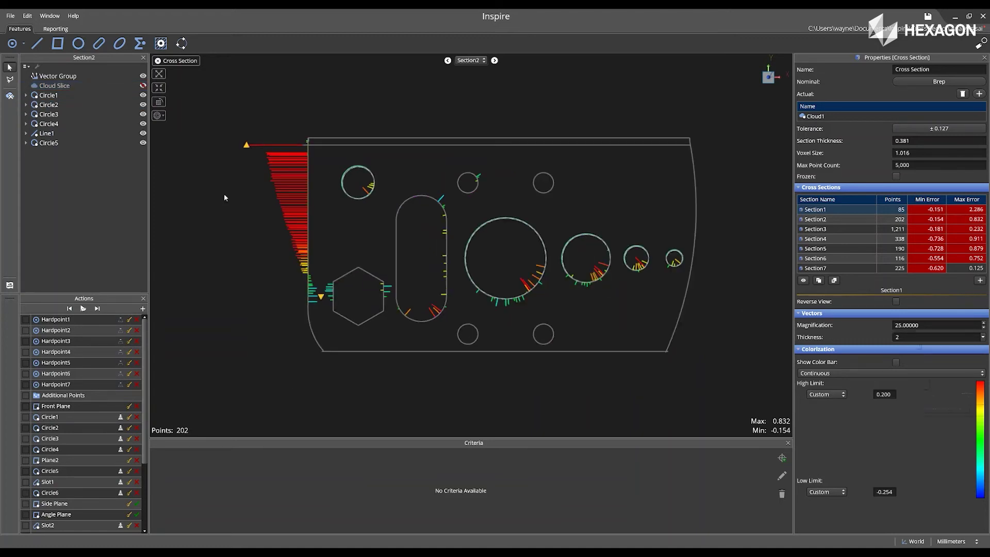
{"action": "left_click", "coordinate": [60, 30]}
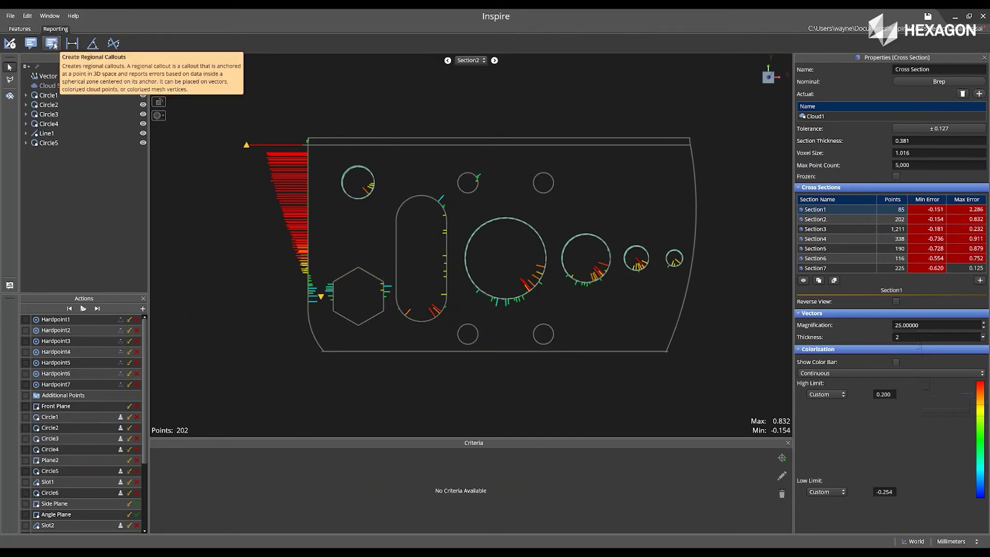
- Place regional callouts on Section2's left edge and circle vector groups, 0.654 down to -0.086
{"action": "left_click", "coordinate": [52, 44]}
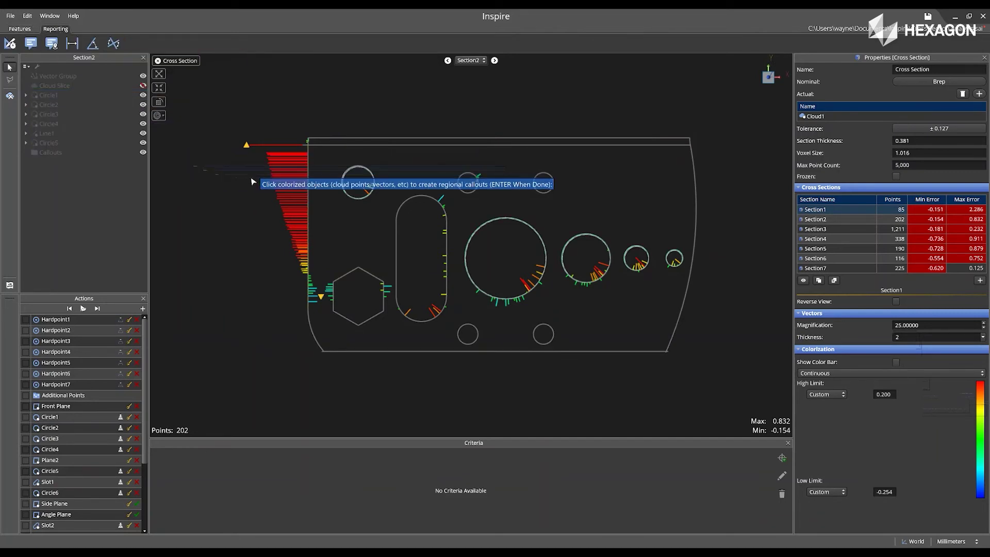
{"action": "left_click", "coordinate": [305, 157]}
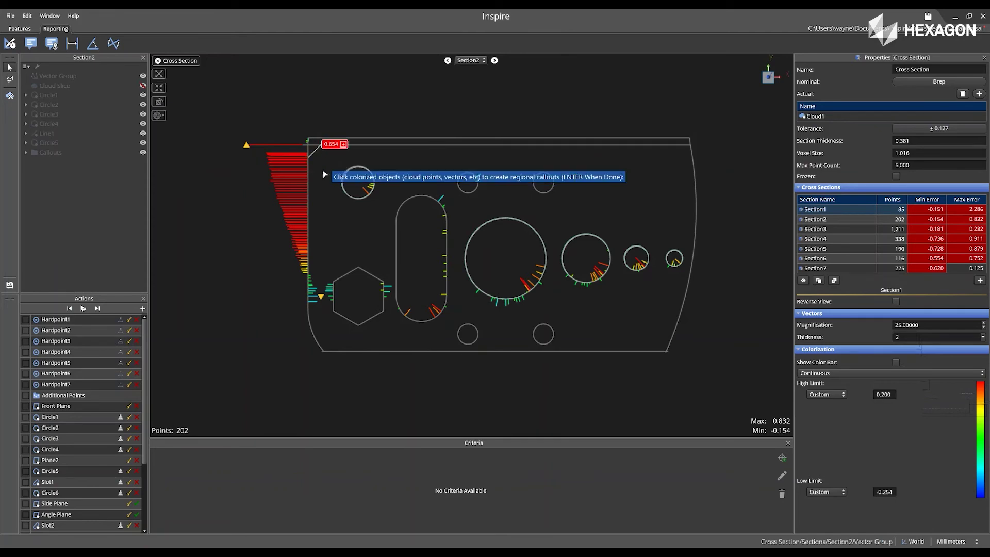
{"action": "left_click", "coordinate": [369, 195]}
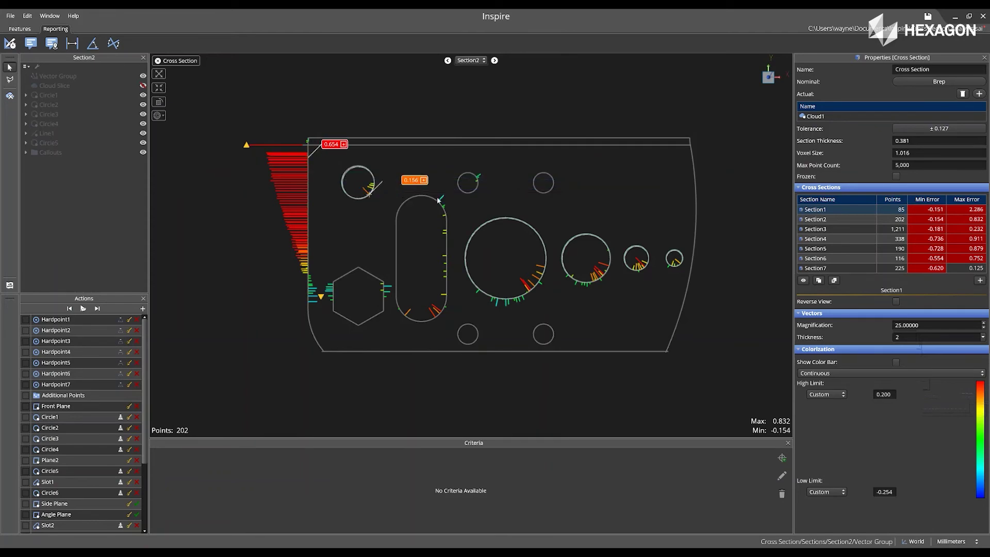
{"action": "left_click", "coordinate": [481, 178]}
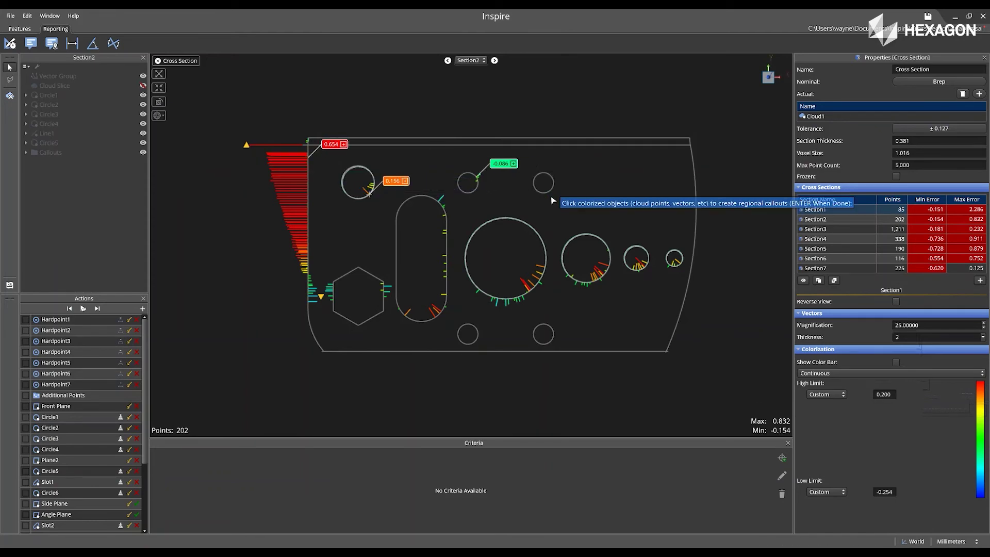
{"action": "left_click", "coordinate": [605, 269]}
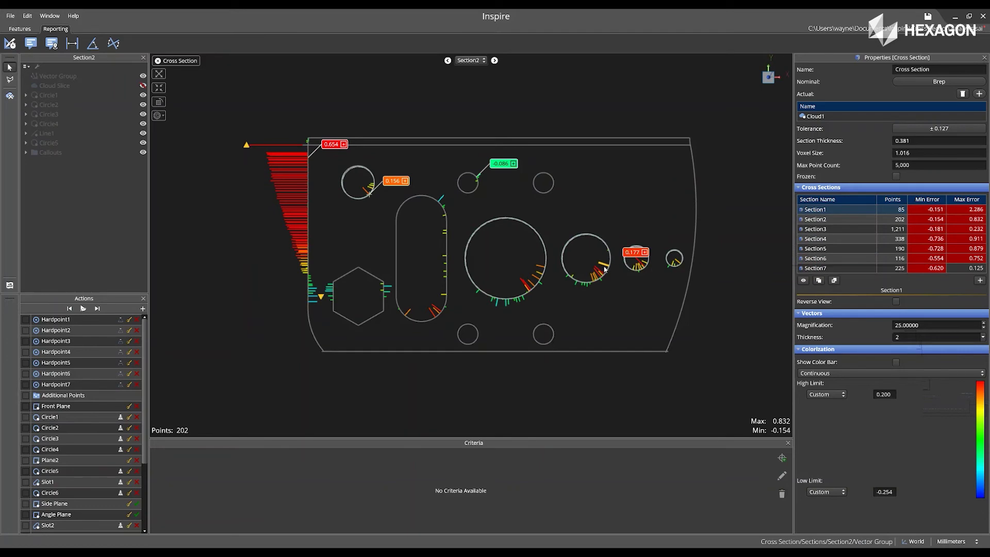
{"action": "left_click", "coordinate": [525, 301]}
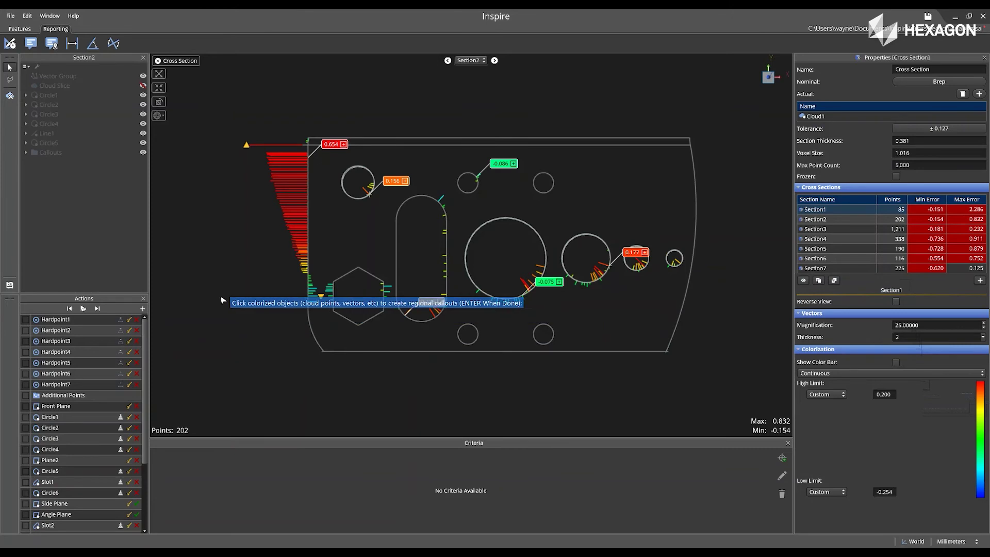
{"action": "key", "text": "Return"}
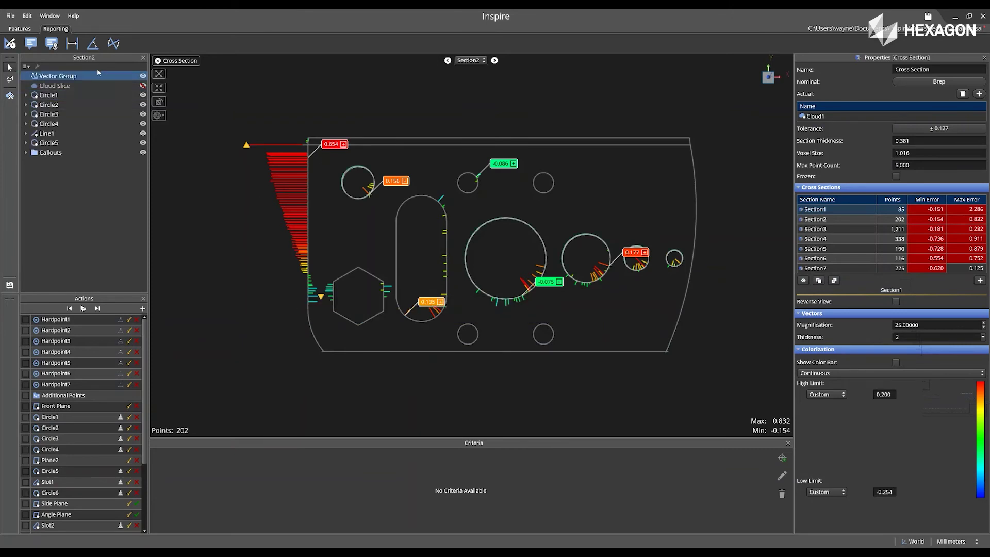
{"action": "left_click", "coordinate": [76, 45]}
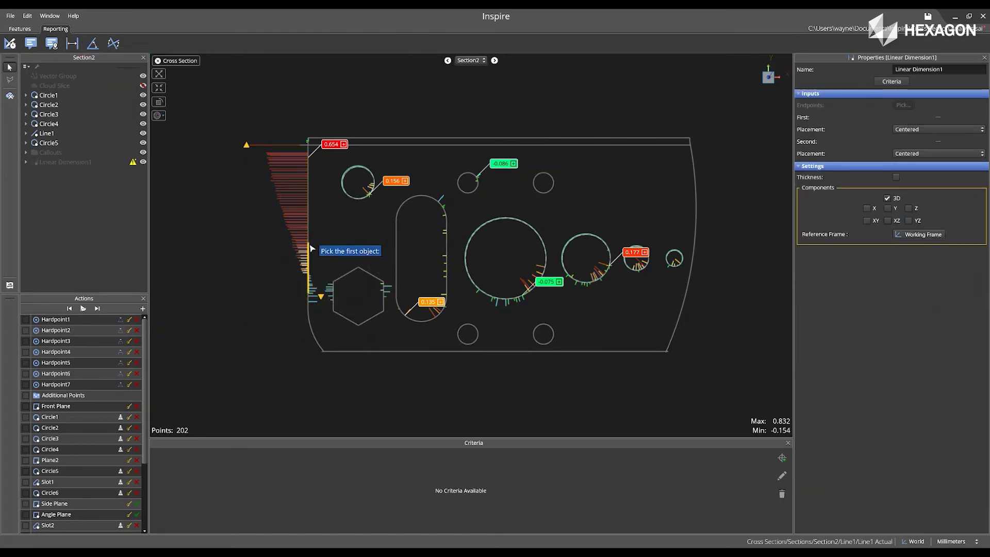
- Dimension Line1 to Circle1, measuring 78.392 against the 78.500 nominal
{"action": "left_click", "coordinate": [311, 227]}
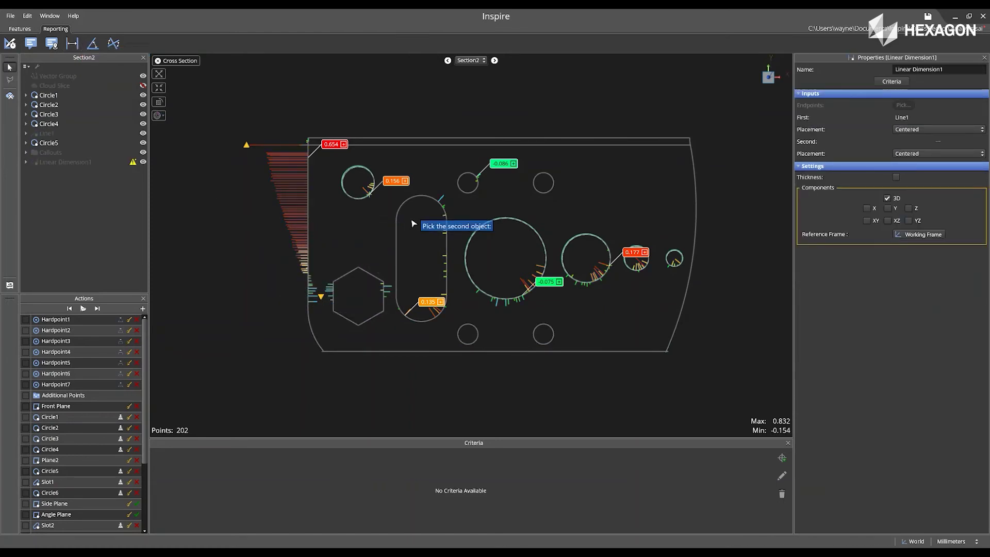
{"action": "left_click", "coordinate": [502, 221]}
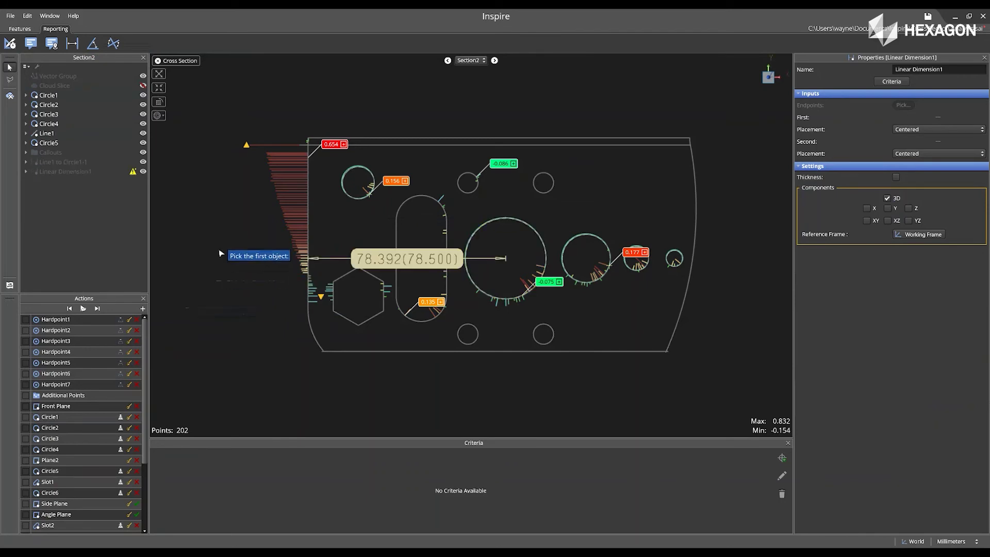
{"action": "key", "text": "Escape"}
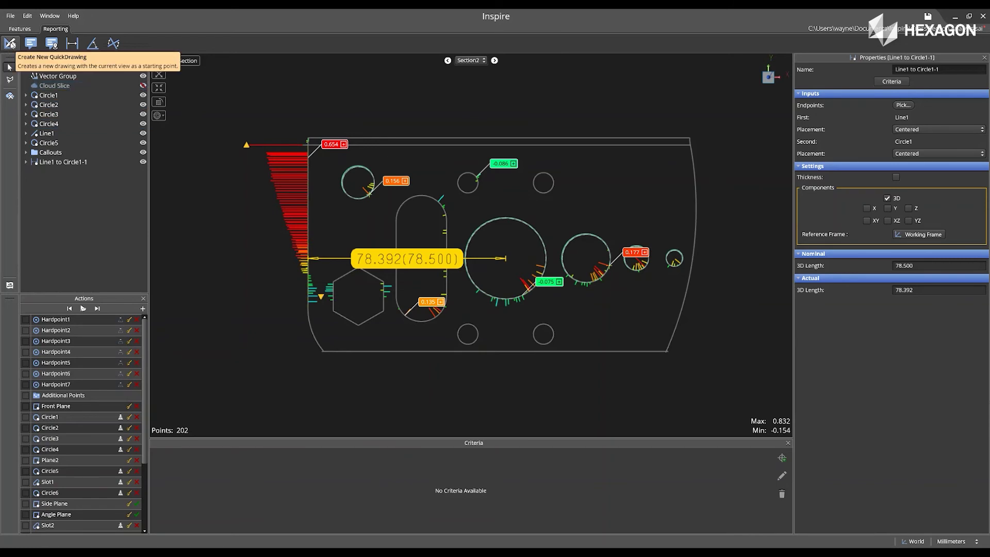
- Create a QuickDrawing of Section2 on a full-page Letter landscape sheet
{"action": "left_click", "coordinate": [11, 44]}
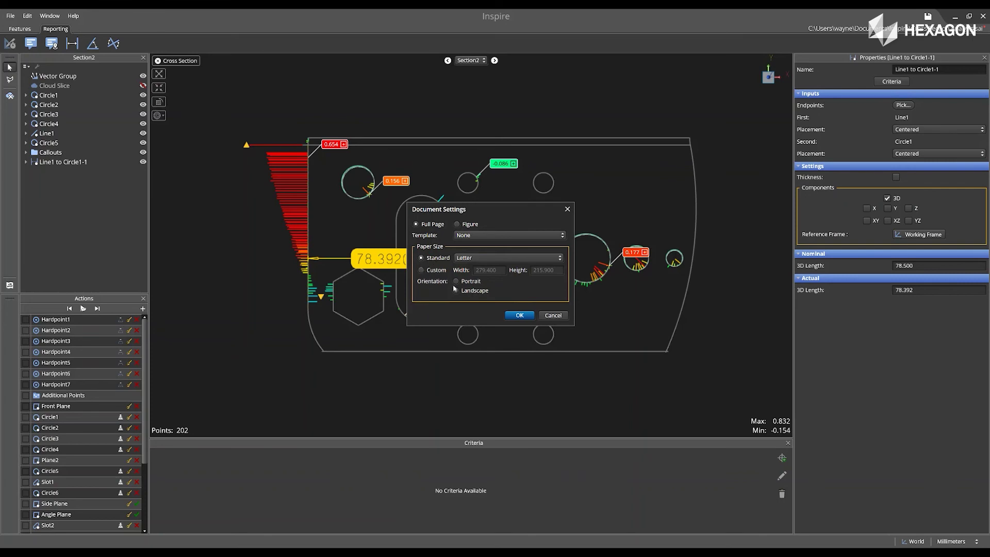
{"action": "left_click", "coordinate": [519, 316]}
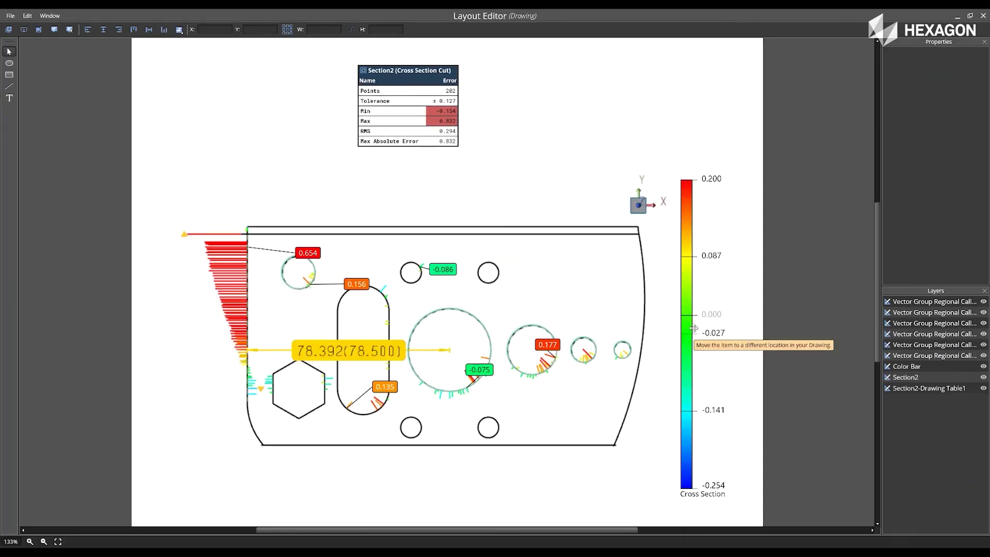
- Inspect the Section2 drawing's callouts, error table and colour bar, then close the Layout Editor
{"action": "scroll", "coordinate": [773, 319], "scroll_direction": "down", "scroll_amount": 1}
{"action": "scroll", "coordinate": [773, 319], "scroll_direction": "down", "scroll_amount": 1}
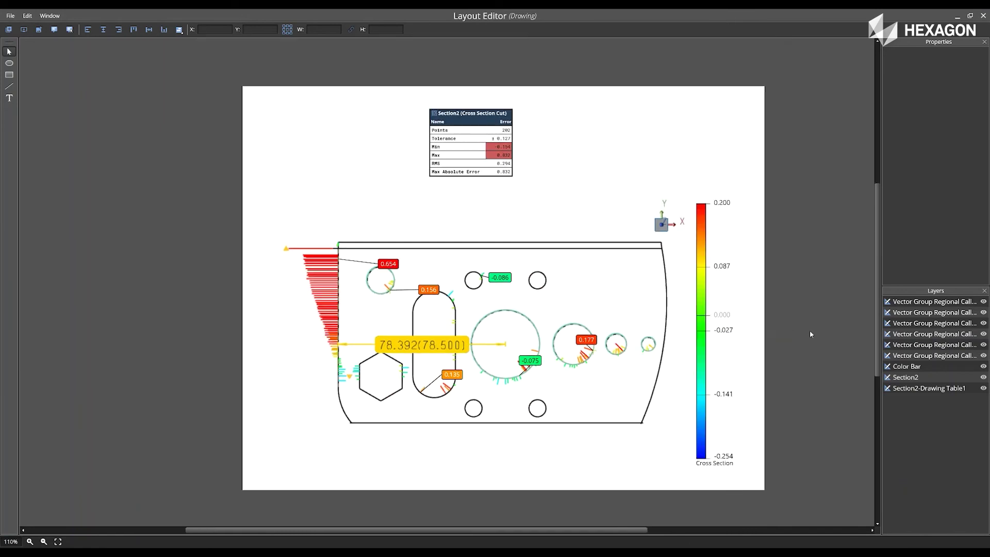
{"action": "middle_click_drag", "start_coordinate": [810, 331], "coordinate": [765, 323]}
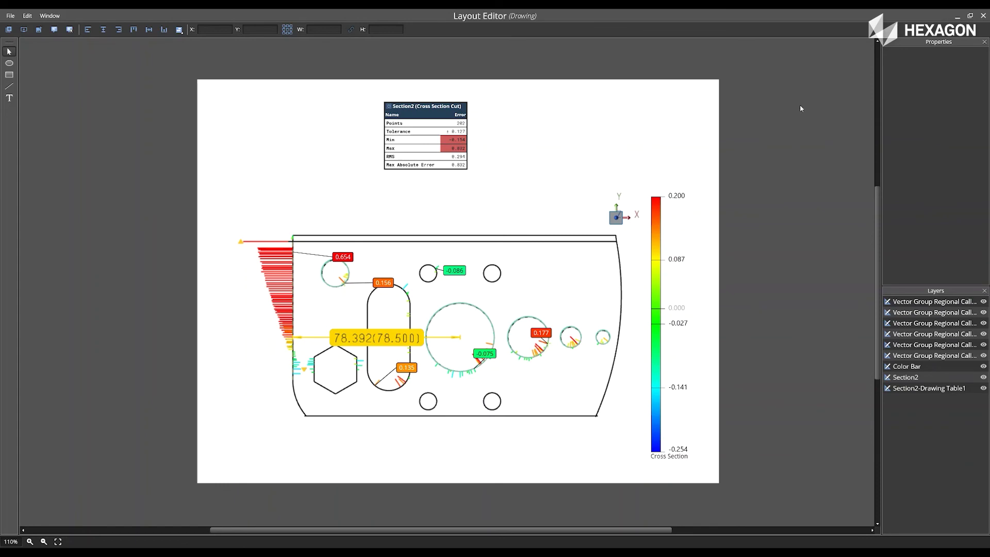
{"action": "left_click", "coordinate": [984, 16]}
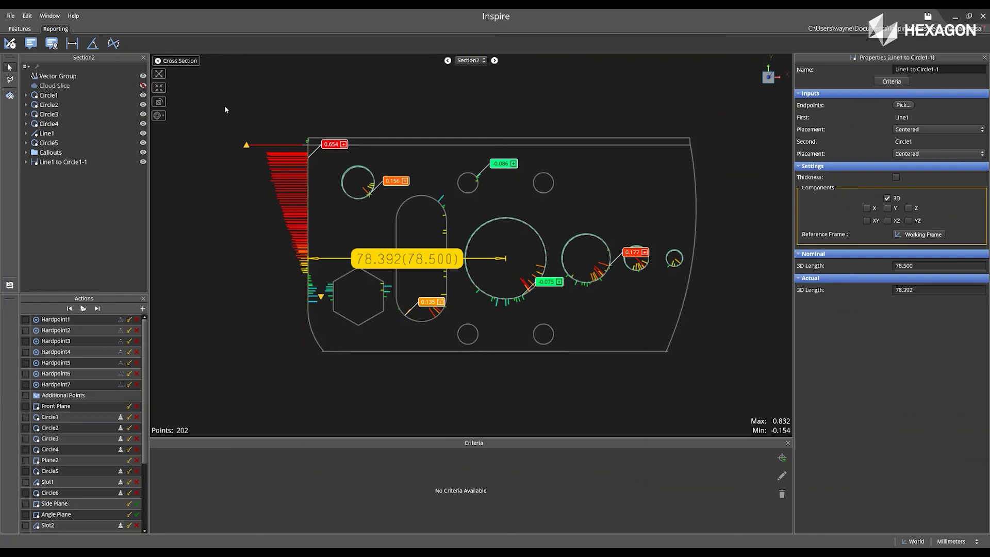
- Step through Section3 and Section4, then return to the main 3-D part view
{"action": "left_click", "coordinate": [495, 61]}
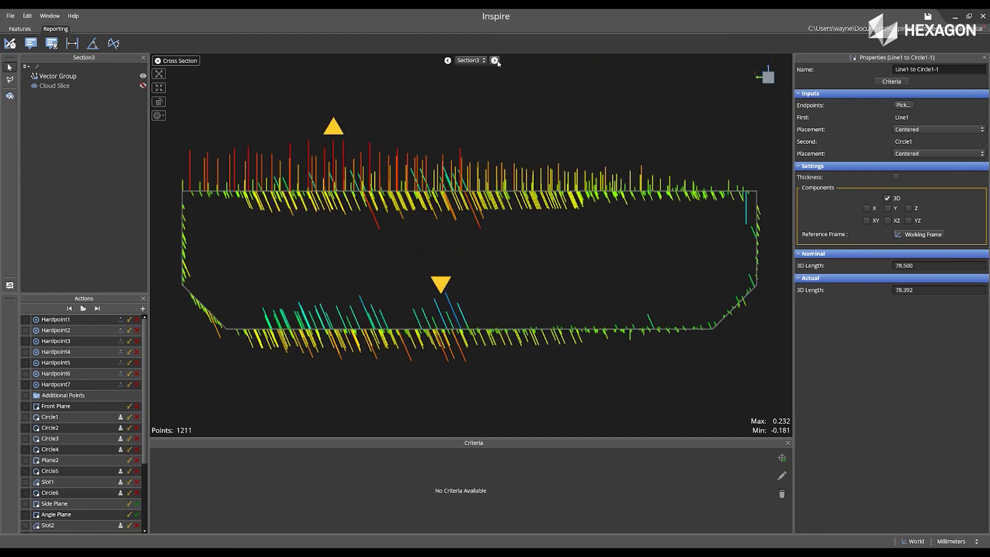
{"action": "left_click", "coordinate": [495, 61]}
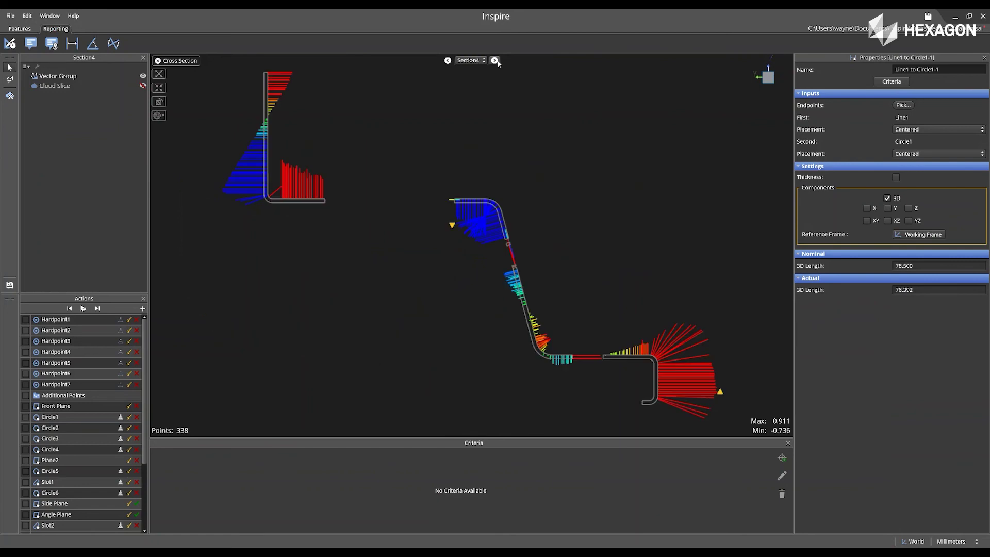
{"action": "left_click", "coordinate": [176, 61]}
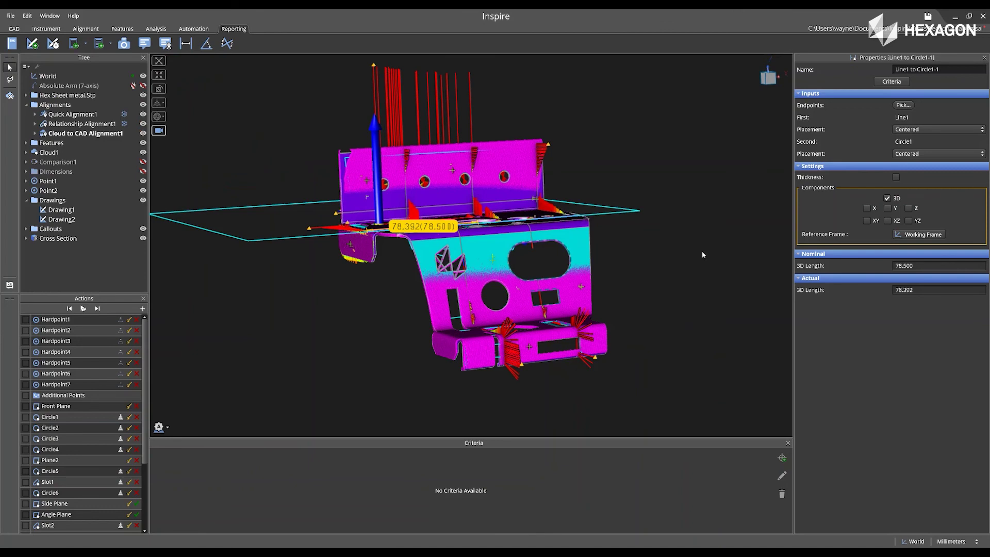